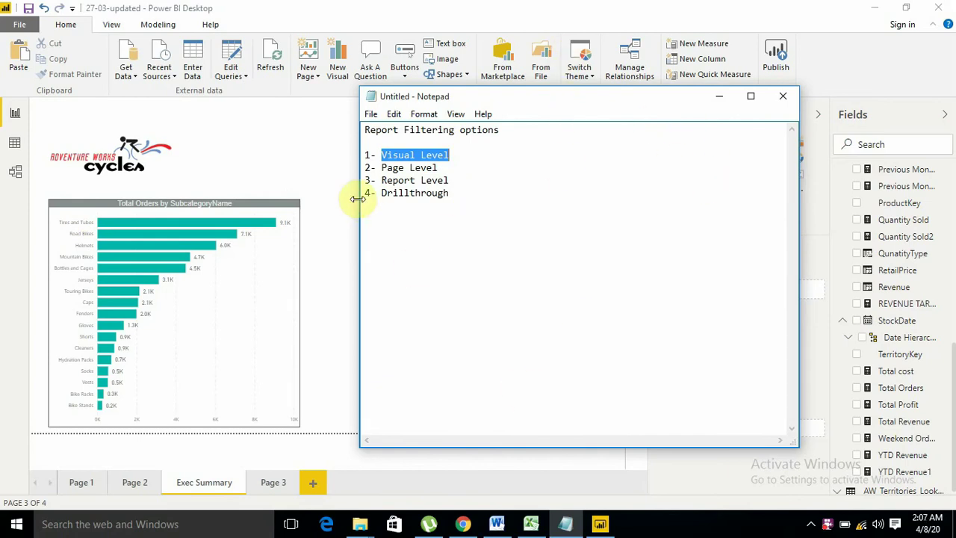
Highlight Report Level in the Notepad list of filtering options, and return to the Power BI report.
drag(381, 180, 448, 182)
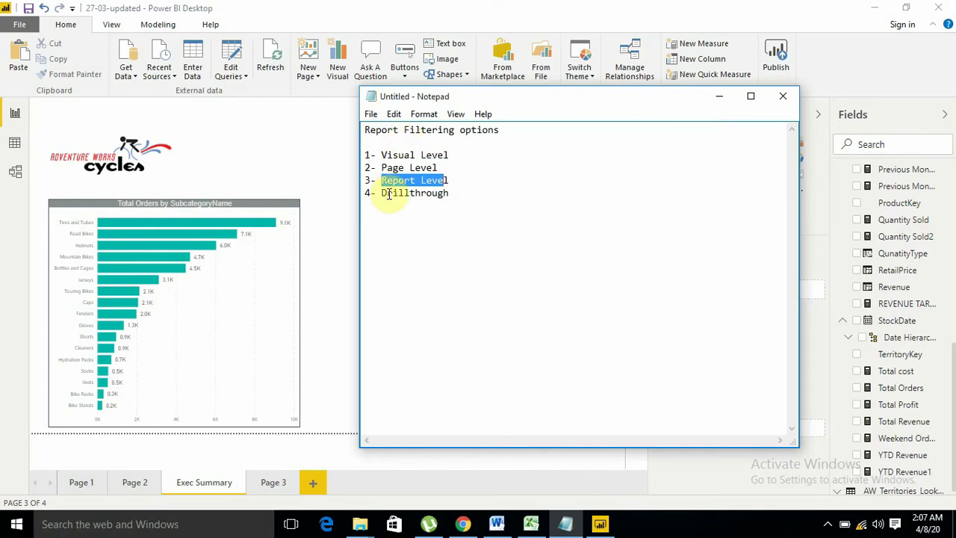
click(719, 99)
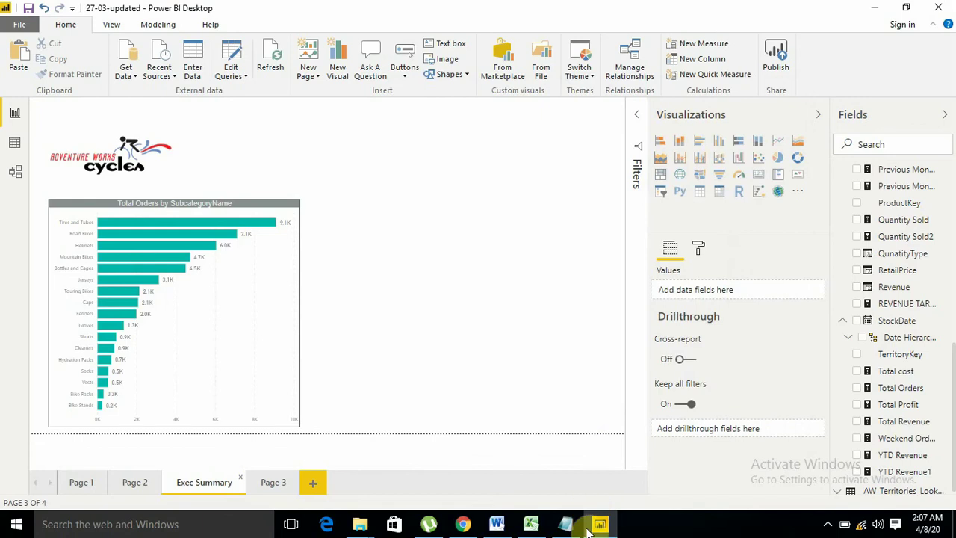
mouse_move(591, 536)
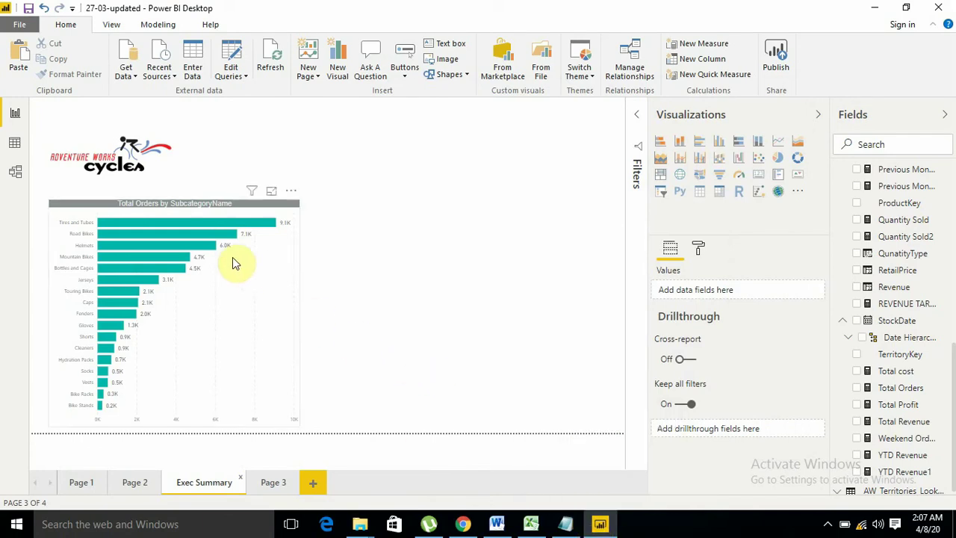
Duplicate the Total Orders by SubcategoryName chart and place the copy to the right of the original on the Exec Summary page.
click(229, 280)
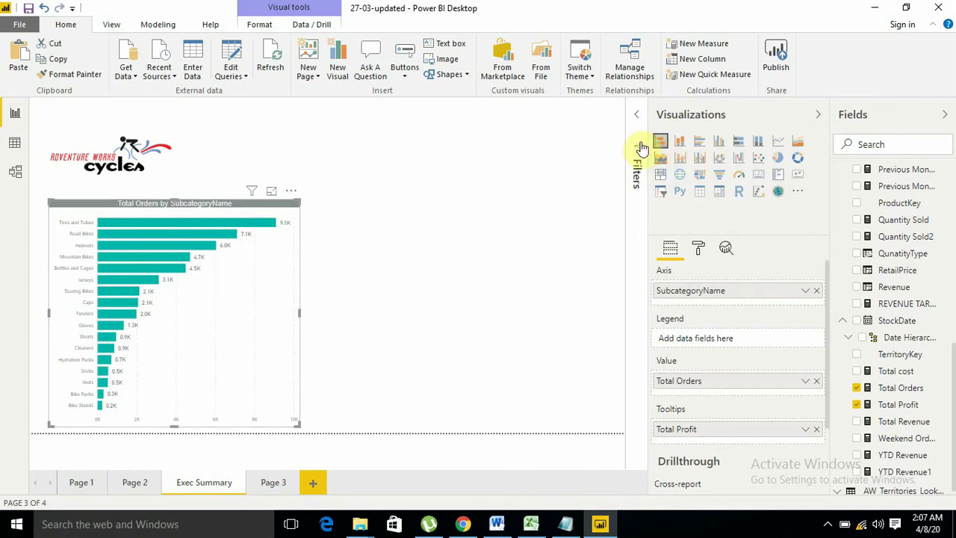
click(237, 289)
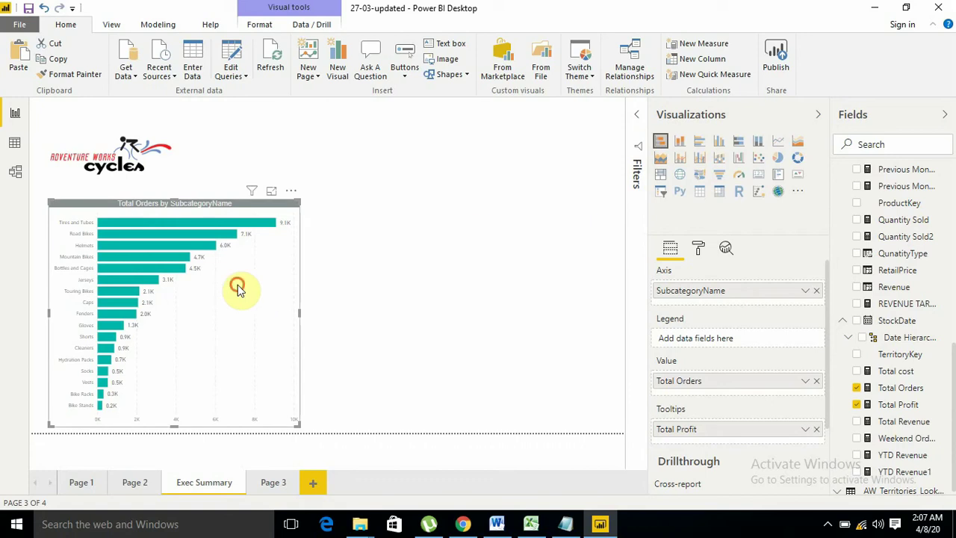
click(237, 348)
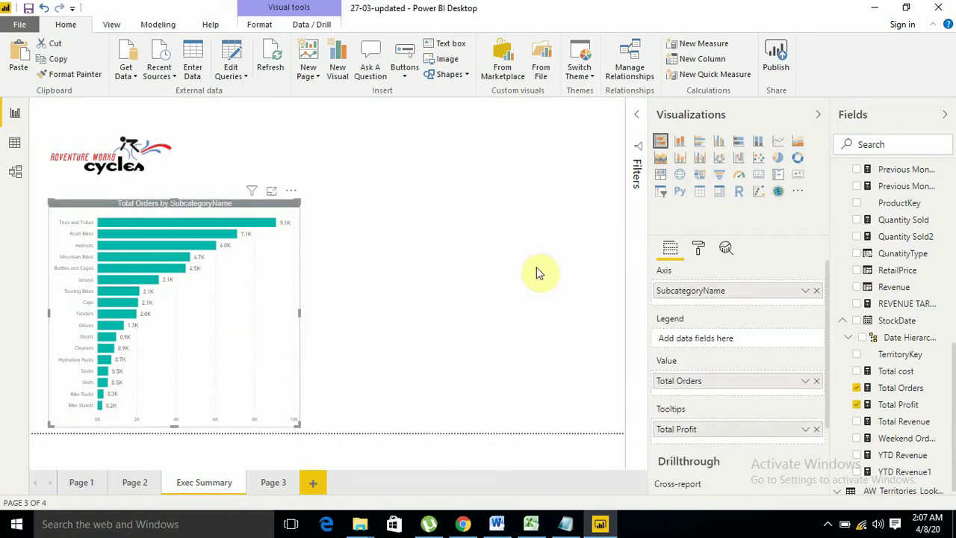
click(241, 303)
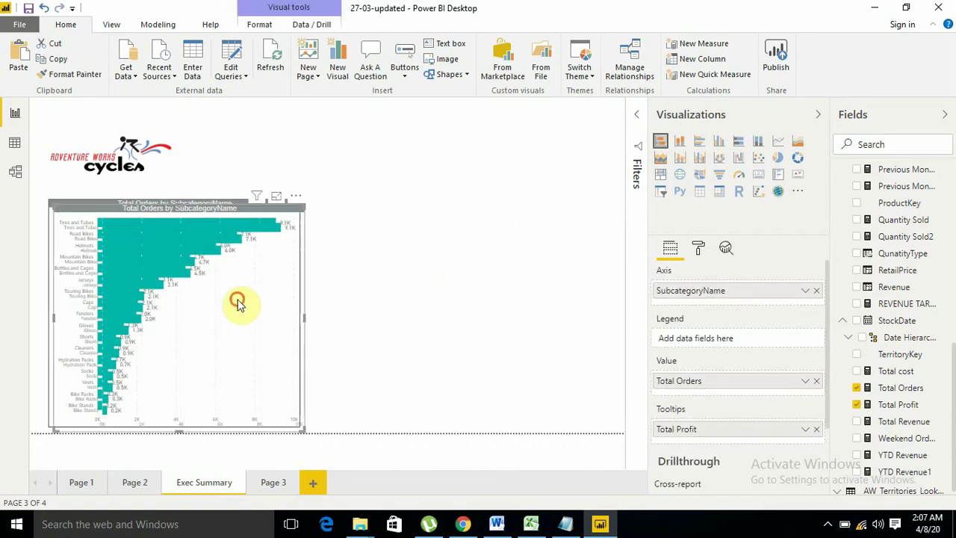
key(ctrl+c)
key(ctrl+v)
drag(374, 304, 543, 296)
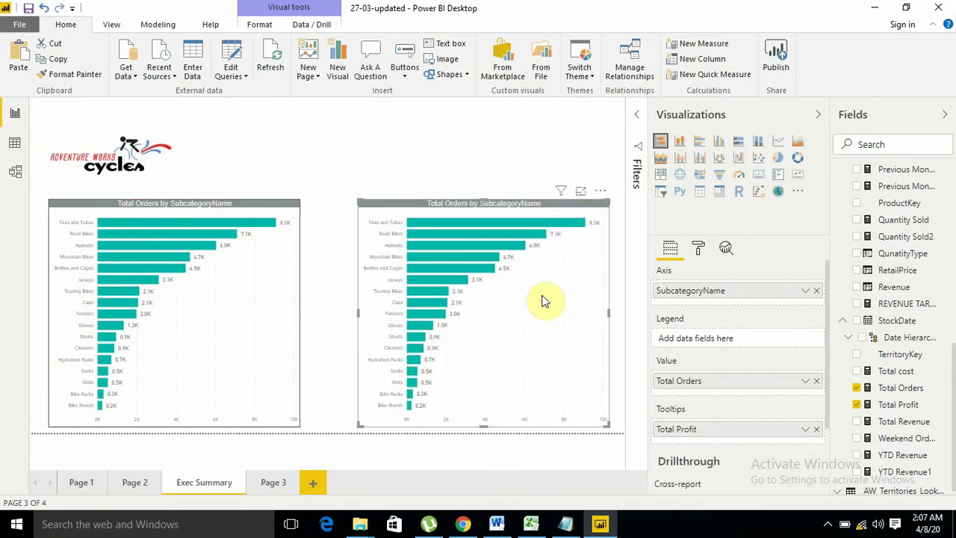
Cross-highlight the original chart by Helmets from the copied chart, and clear the highlight.
click(473, 248)
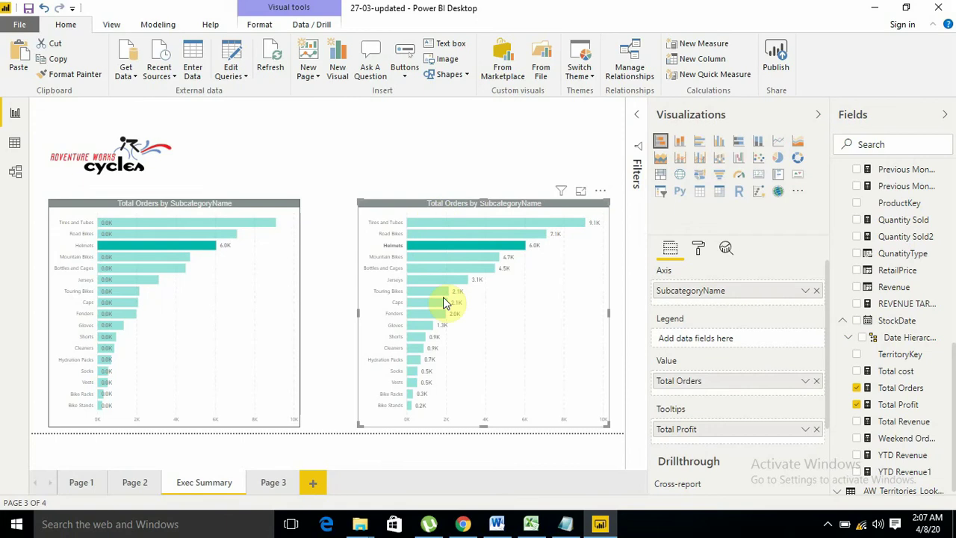
click(200, 347)
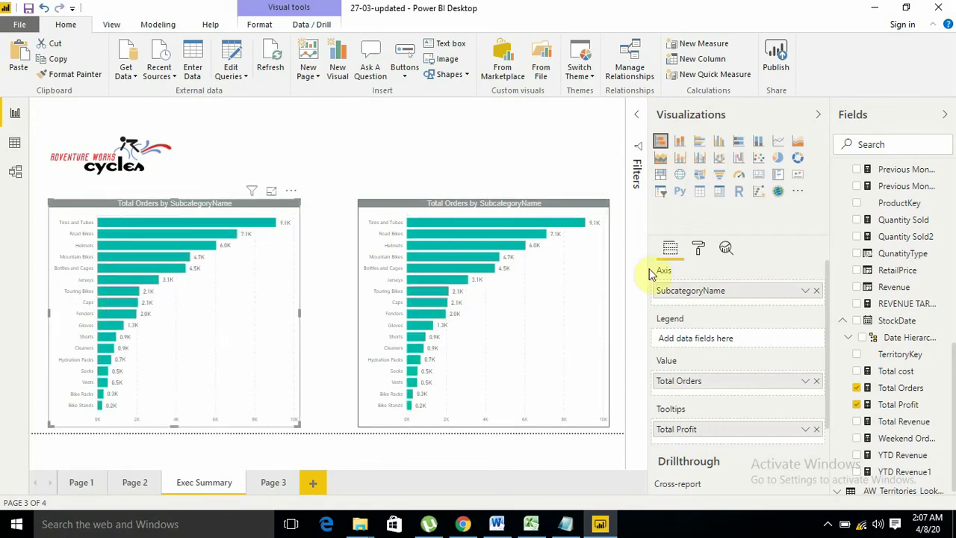
Add CategoryName from the product categories table above SubcategoryName on the copied chart's axis.
click(515, 293)
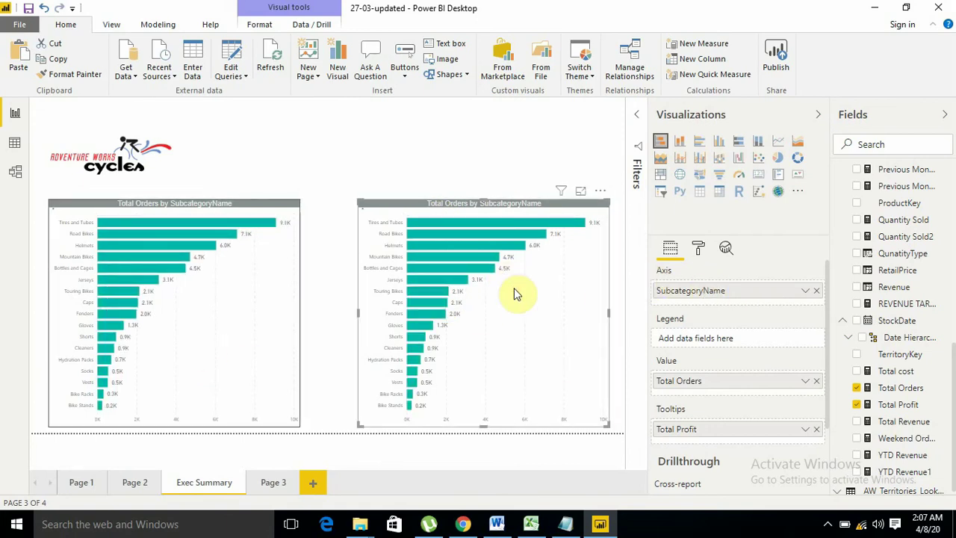
scroll(851, 214, up, 5)
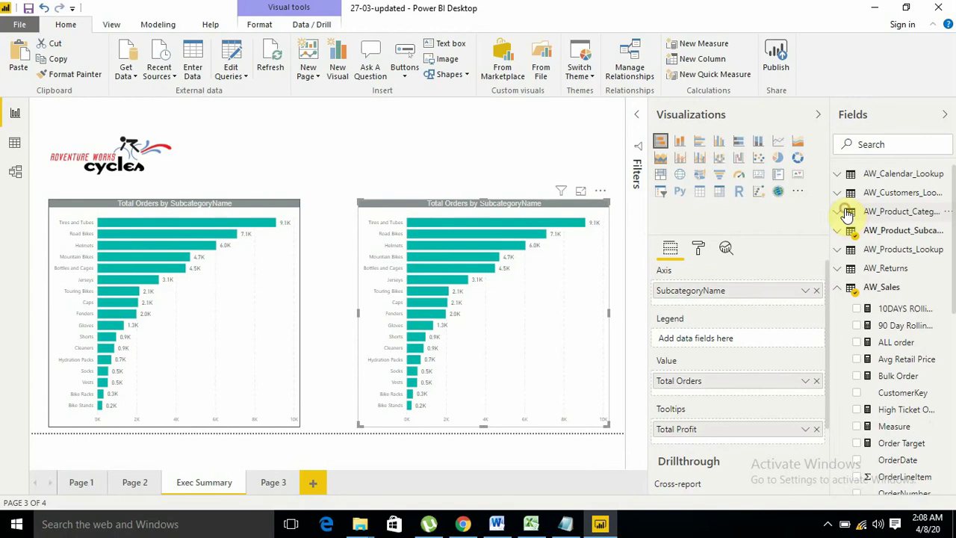
click(850, 212)
drag(885, 235, 717, 287)
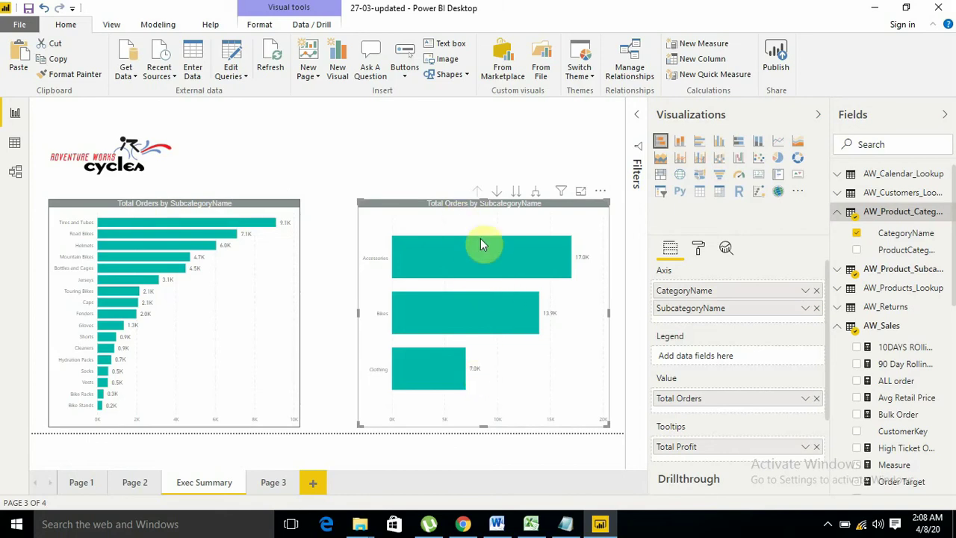
Change the copied chart's title text to "Total Orders by CategoryName".
click(699, 252)
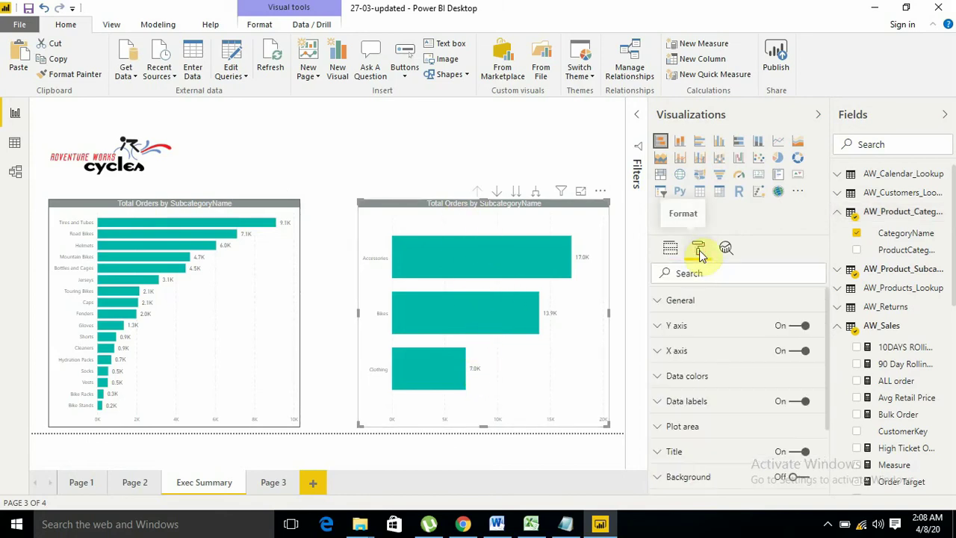
click(739, 452)
click(725, 400)
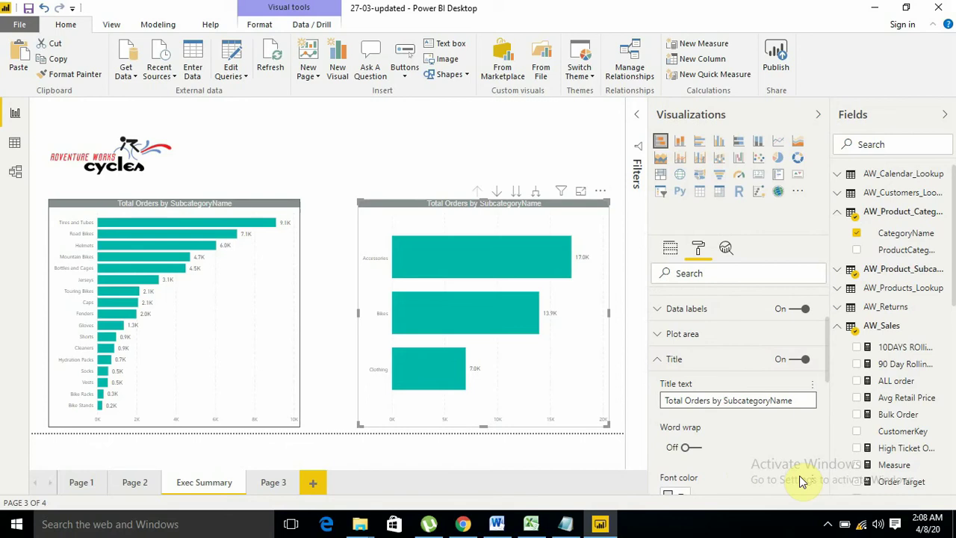
key(shift+Right)
key(shift+Right)
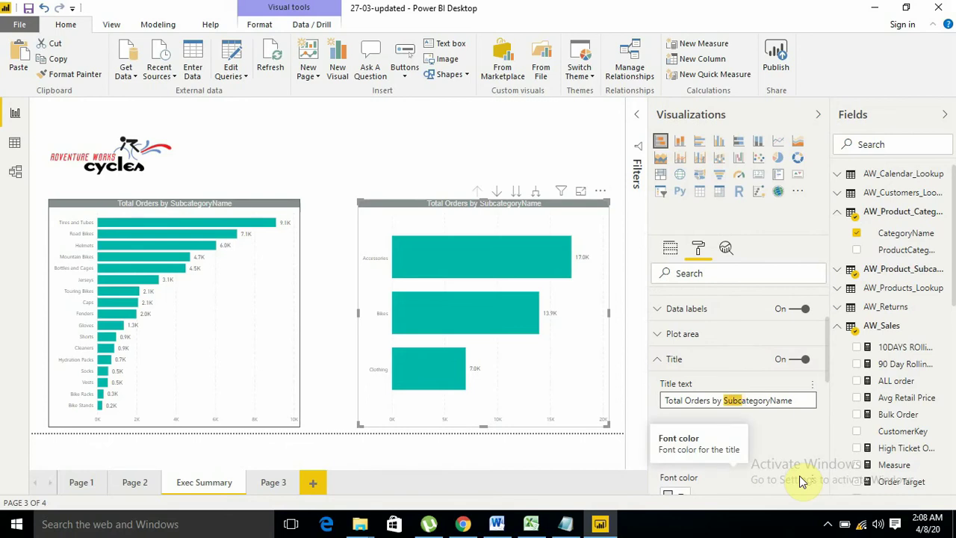
text(C)
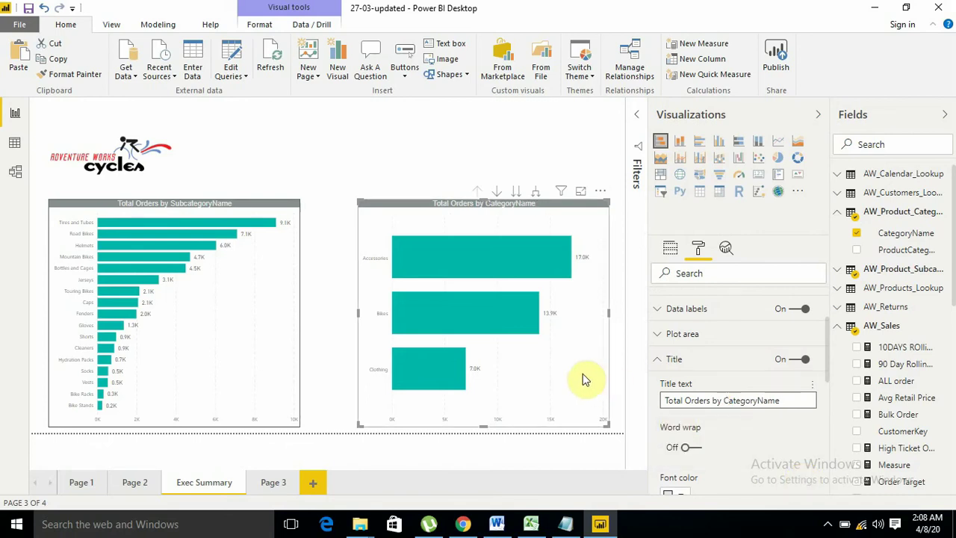
click(582, 373)
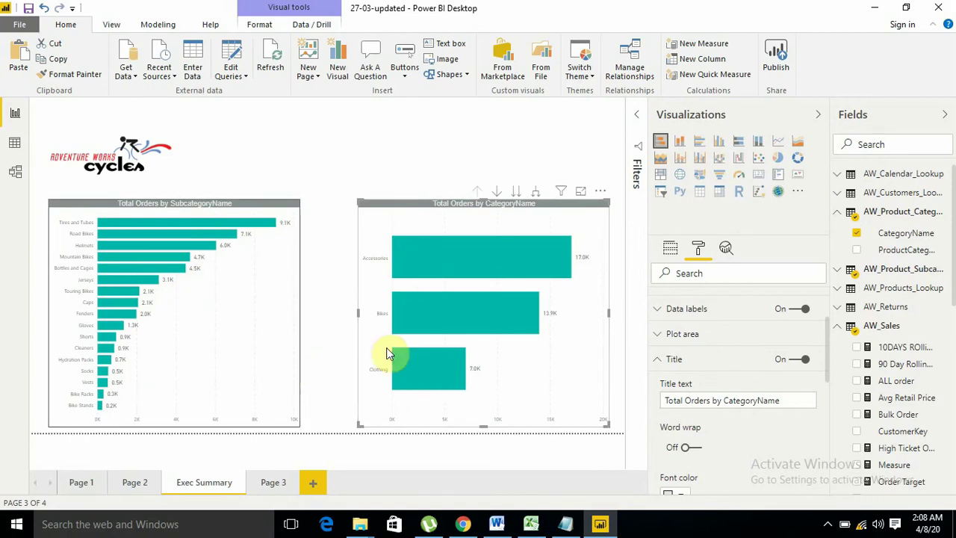
Cross-highlight the subcategory chart by Accessories, Bikes and Clothing in turn, and examine which subcategories belong to each category.
click(471, 270)
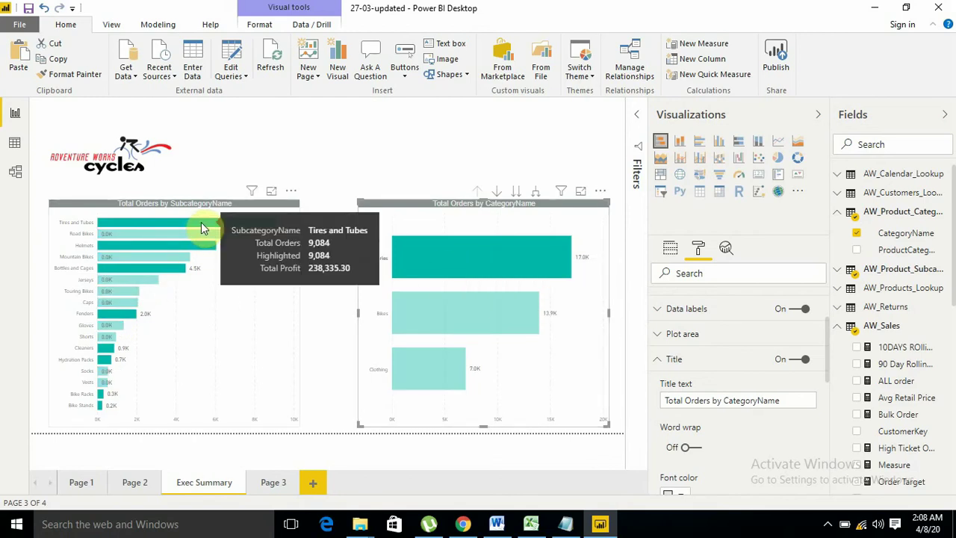
mouse_move(177, 253)
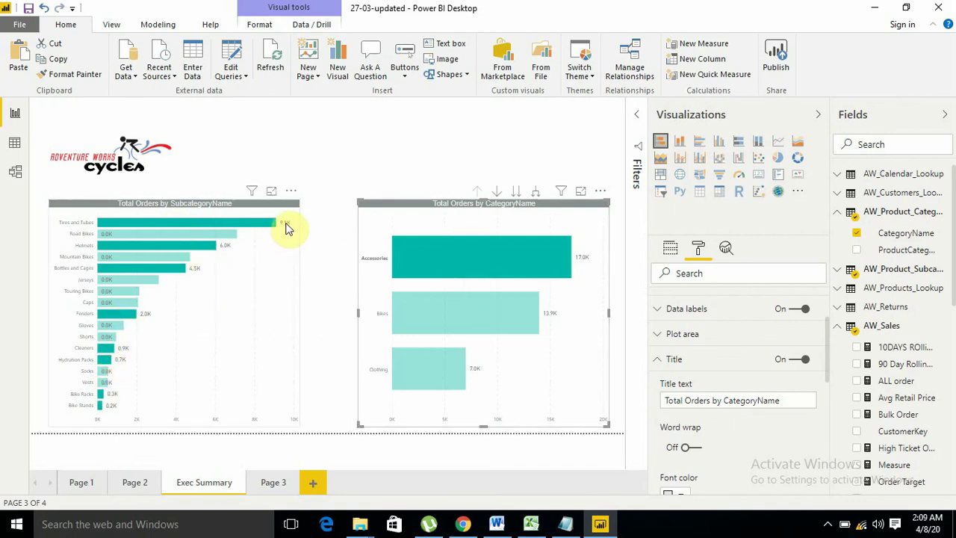
mouse_move(273, 228)
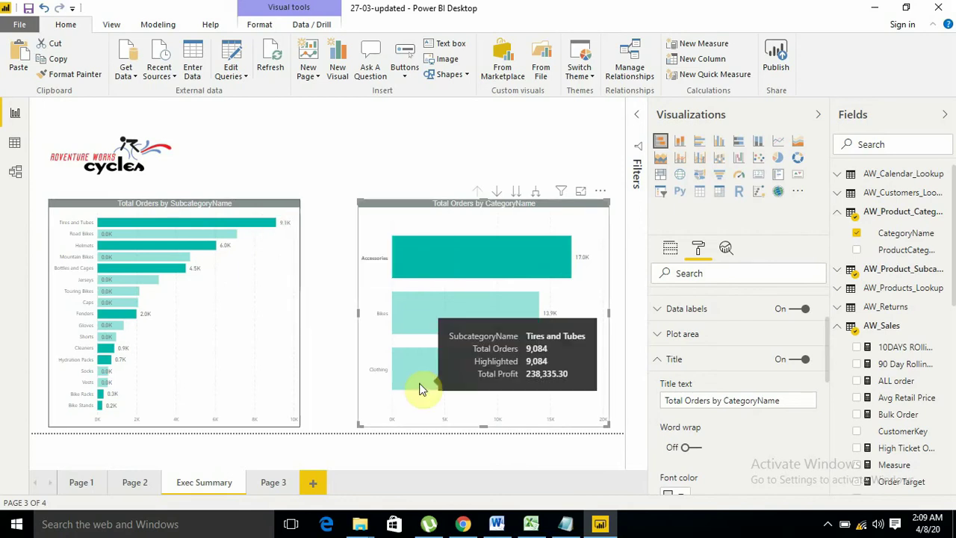
click(440, 321)
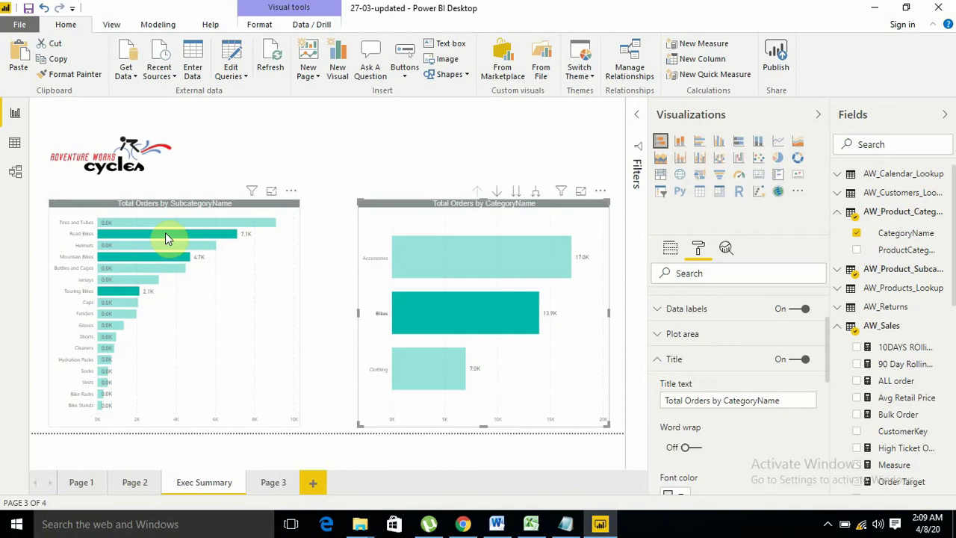
mouse_move(440, 319)
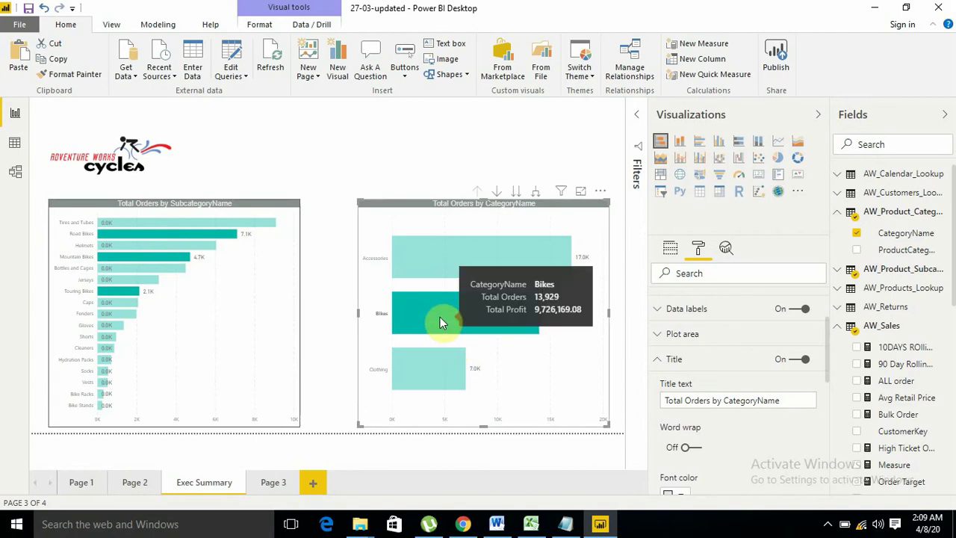
mouse_move(148, 242)
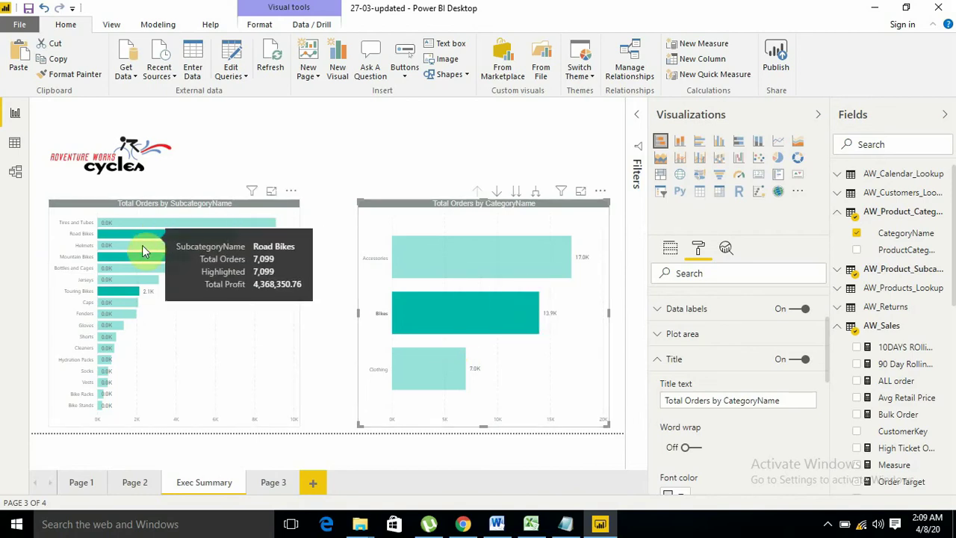
mouse_move(124, 293)
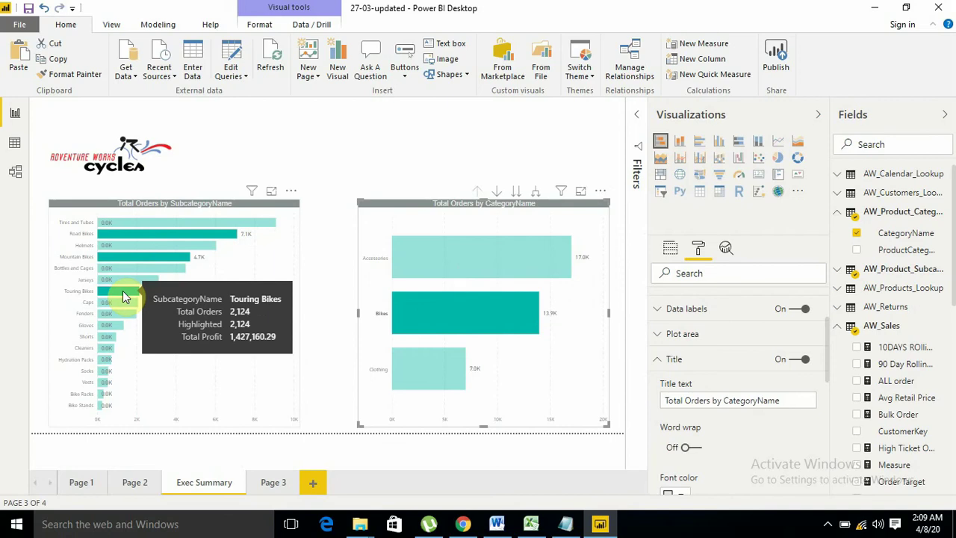
click(412, 380)
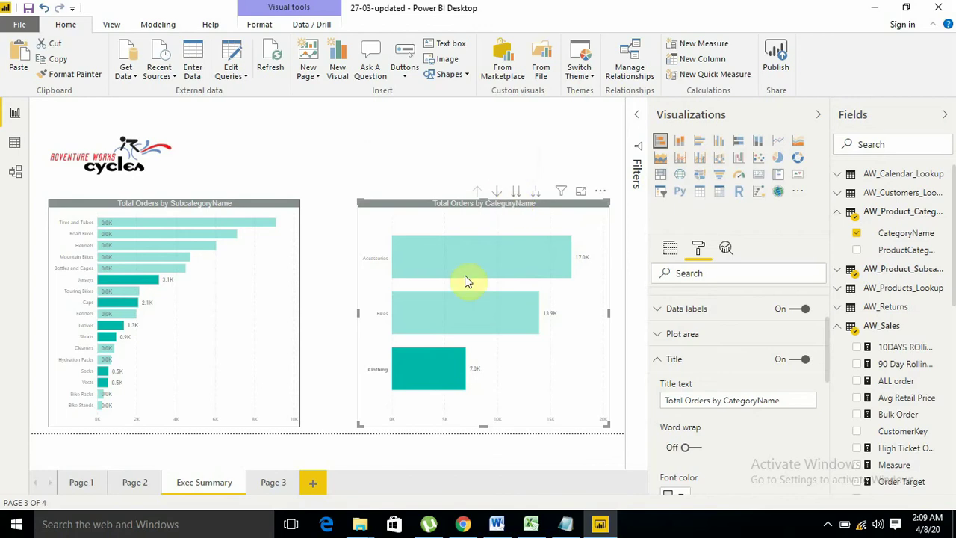
Switch the category chart to its subcategory level and drill back up to the category level.
click(521, 197)
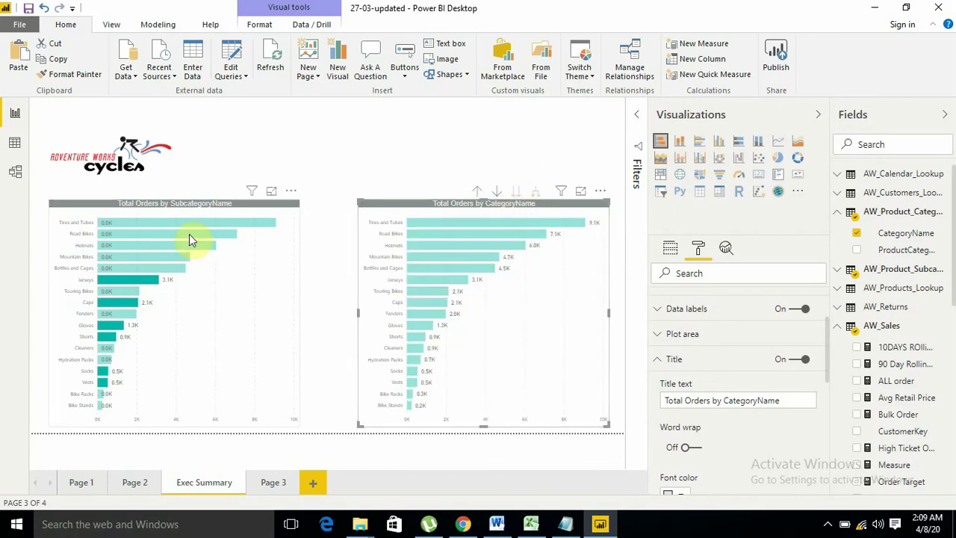
click(159, 324)
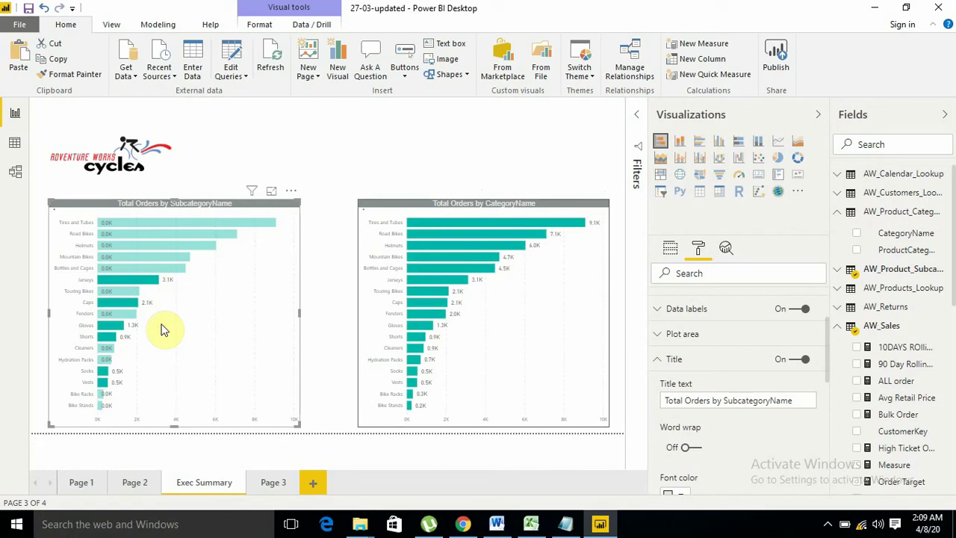
click(523, 317)
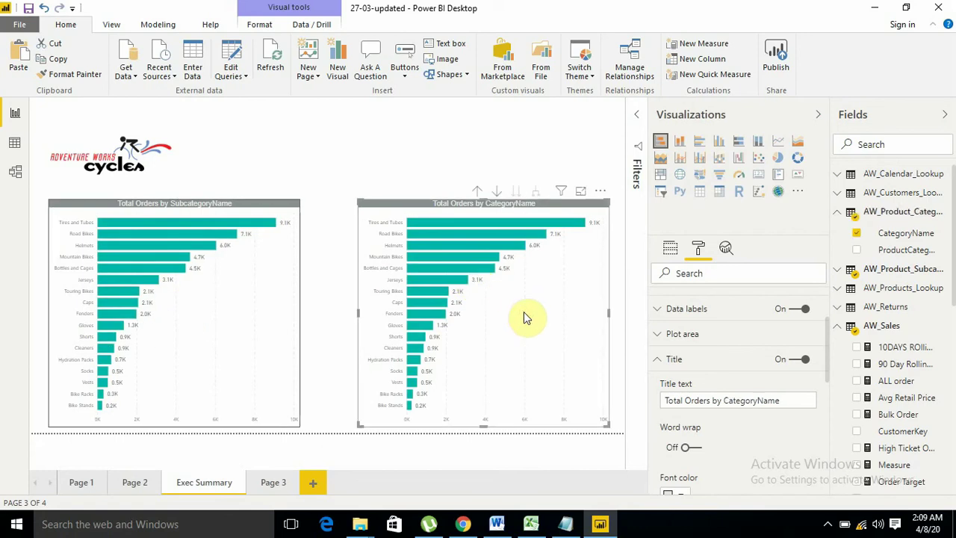
click(477, 193)
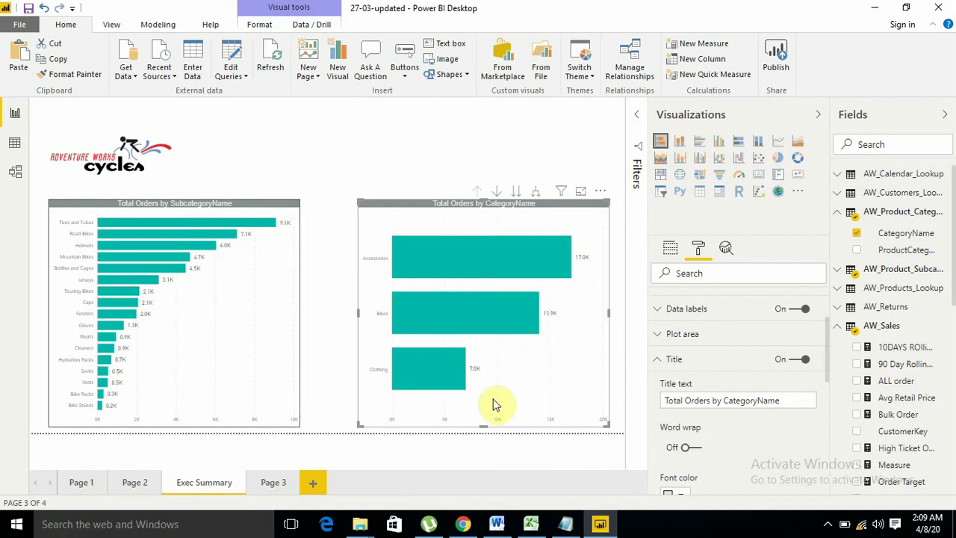
Highlight Accessories in the category chart and examine its matching bars in the subcategory chart.
mouse_move(471, 262)
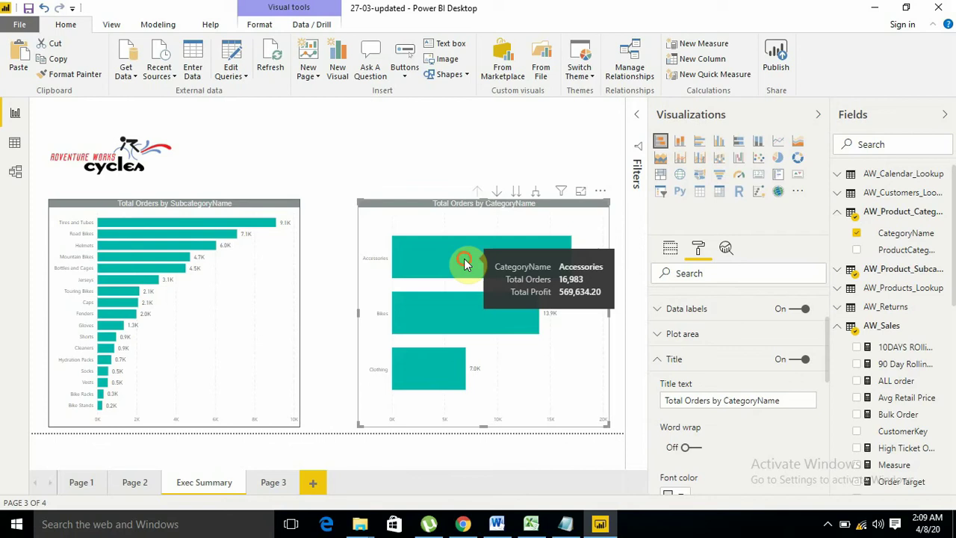
click(464, 263)
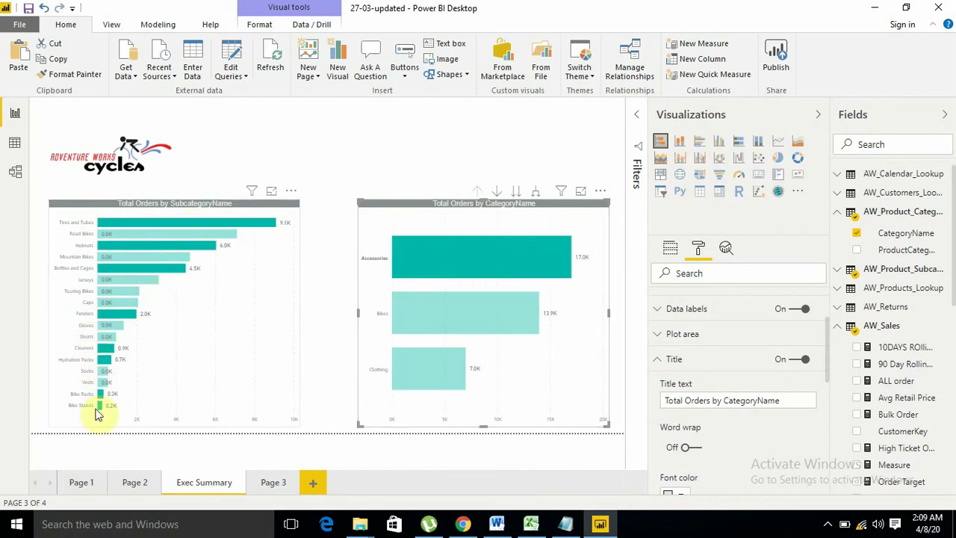
mouse_move(159, 226)
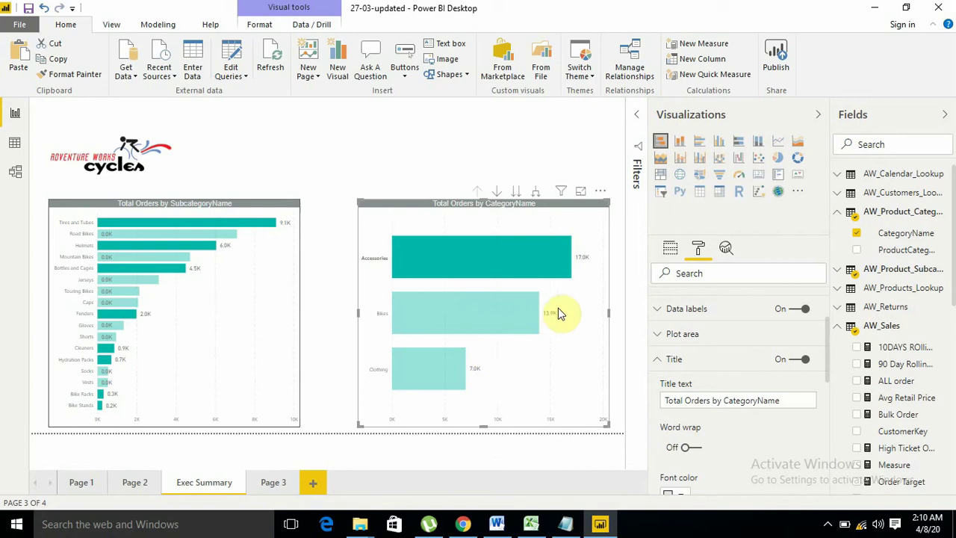
Show the category chart's field settings and expand the report's filter options.
click(671, 251)
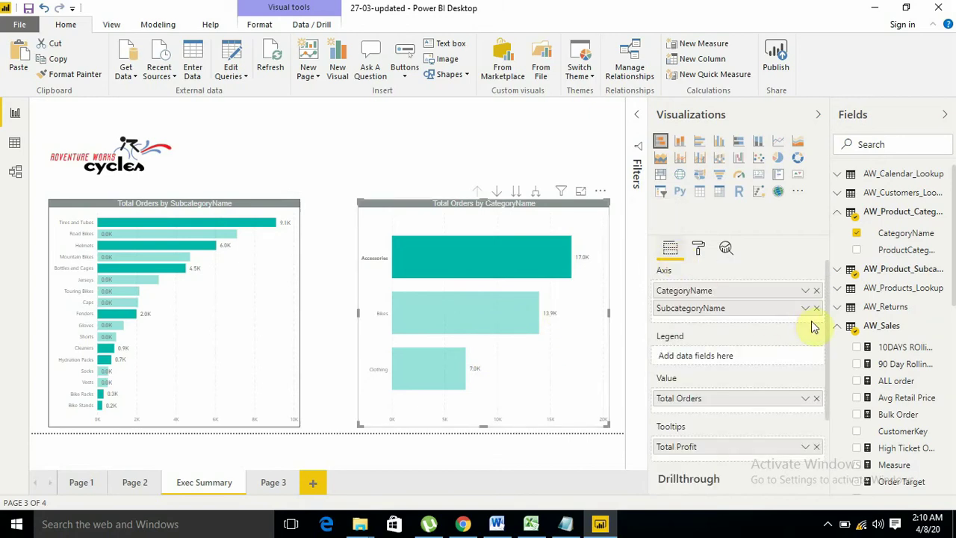
click(633, 129)
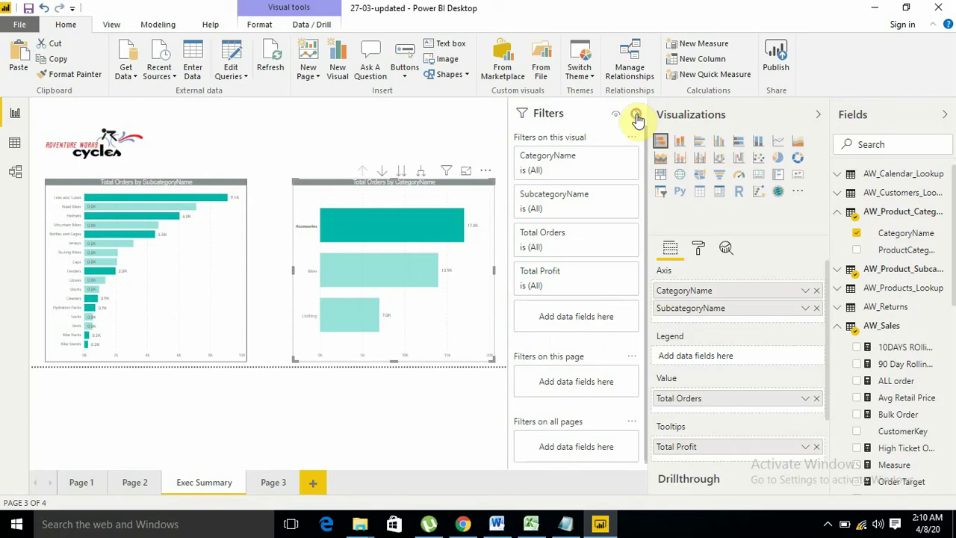
Collapse the filter options and copy the Total Orders by CategoryName chart as a visual.
click(637, 120)
click(522, 256)
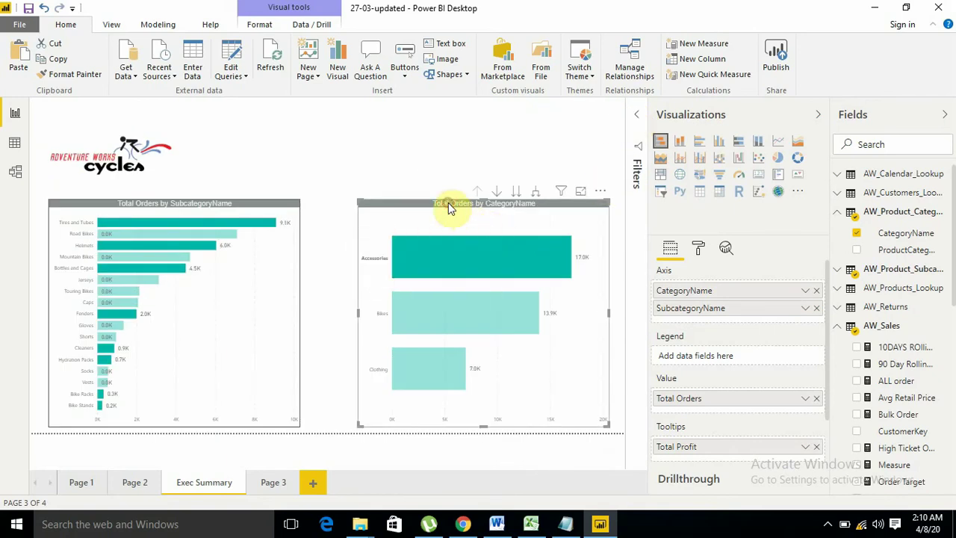
click(368, 184)
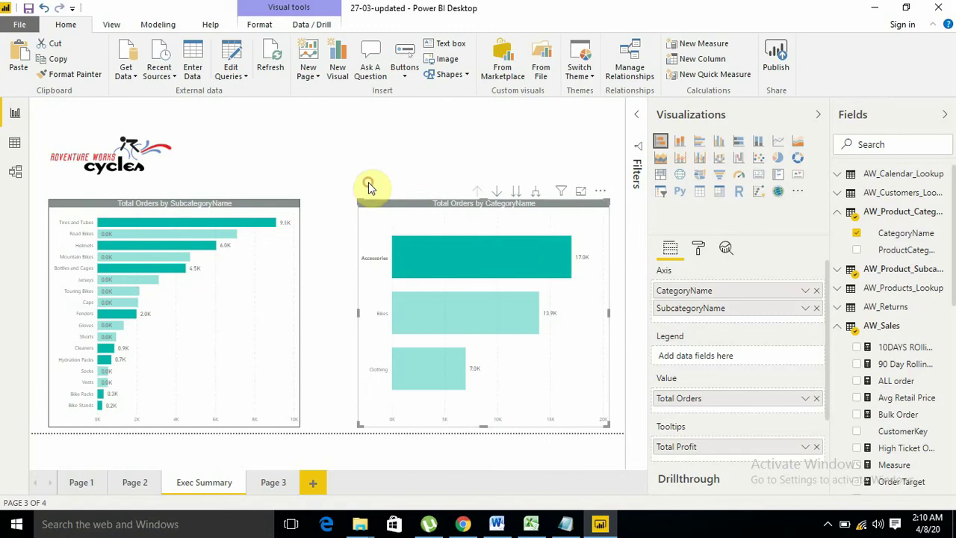
right_click(411, 209)
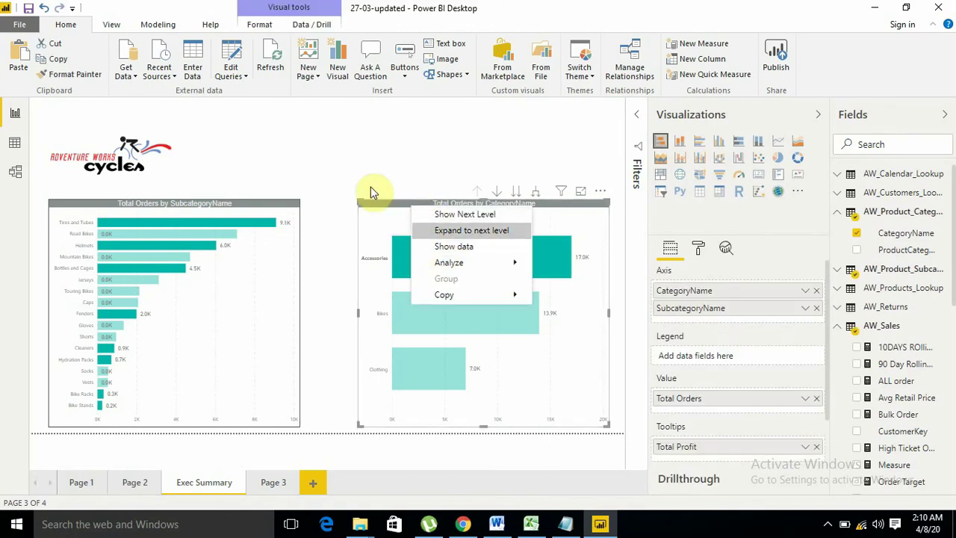
mouse_move(499, 294)
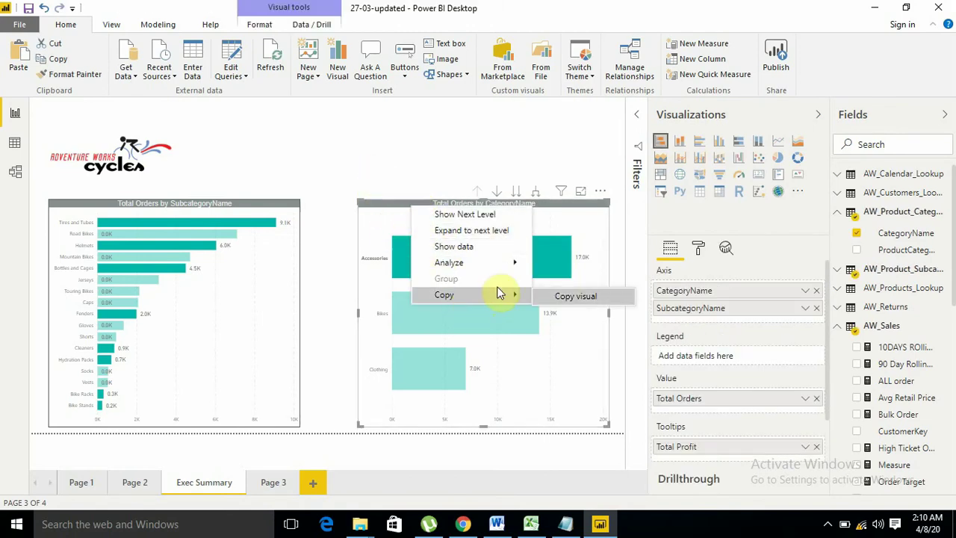
click(553, 297)
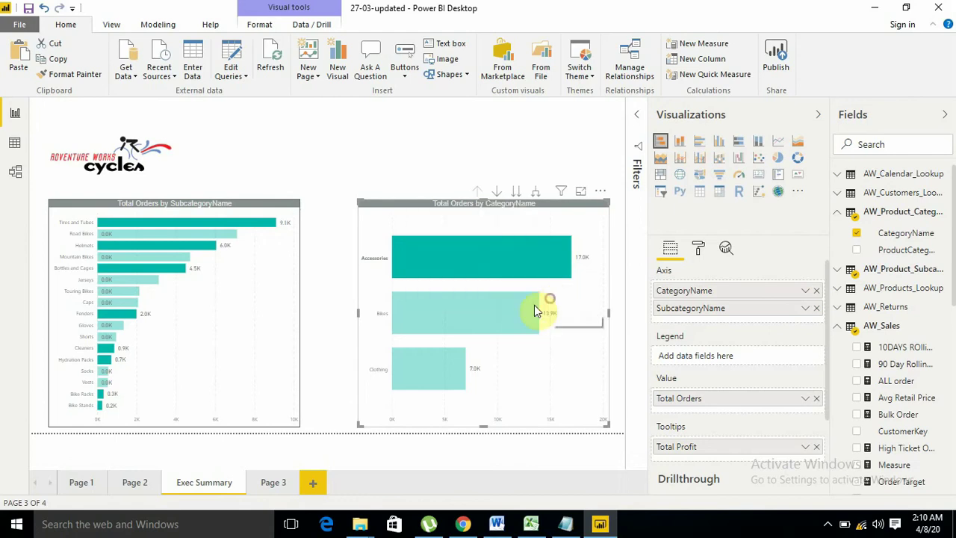
Add a new report page, paste the copied category chart onto it, and move the chart closer to the page's middle.
click(284, 483)
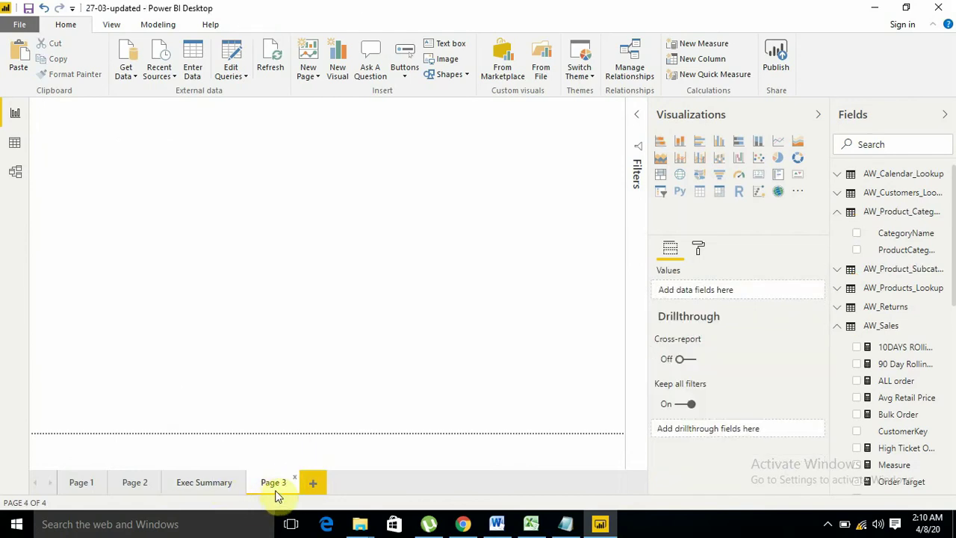
click(313, 484)
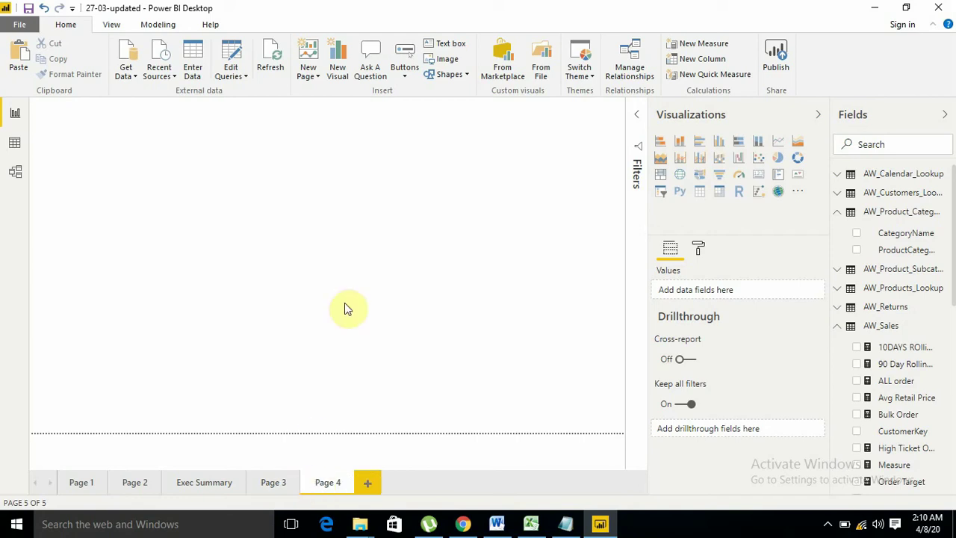
key(ctrl+v)
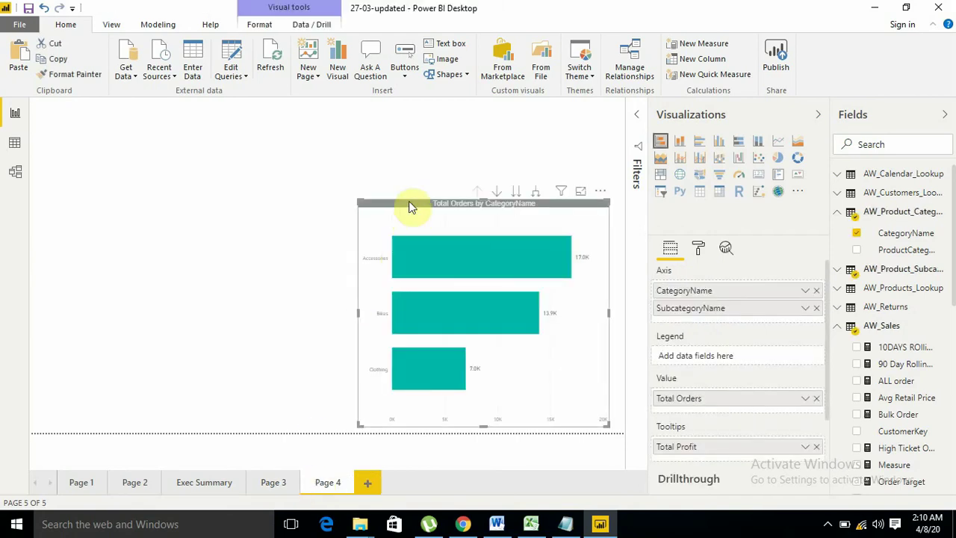
drag(409, 205, 316, 179)
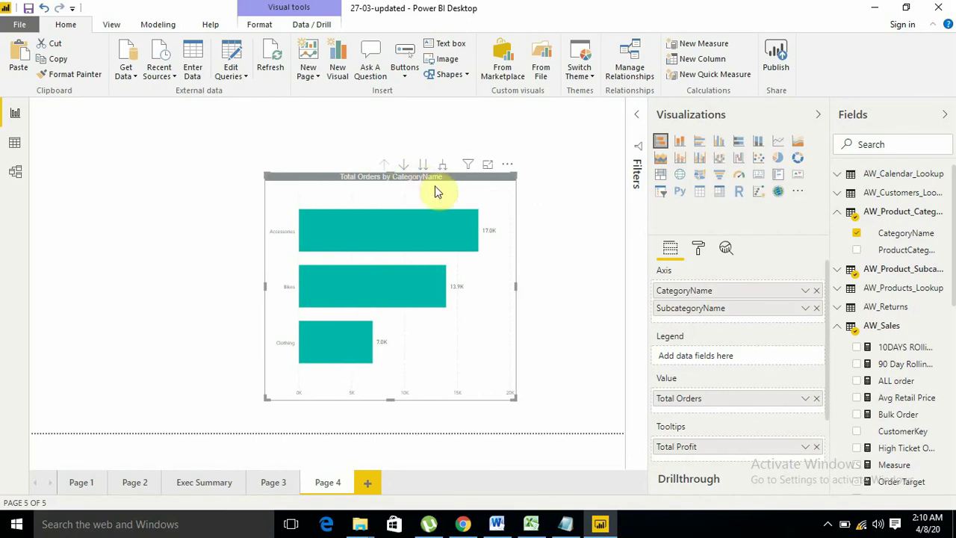
Delete the empty Page 3 from the report.
click(276, 490)
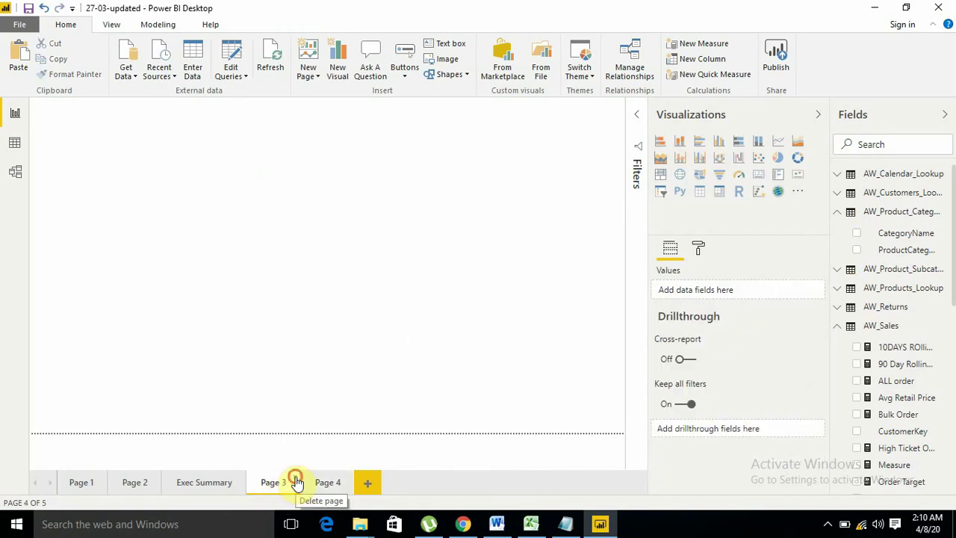
click(284, 478)
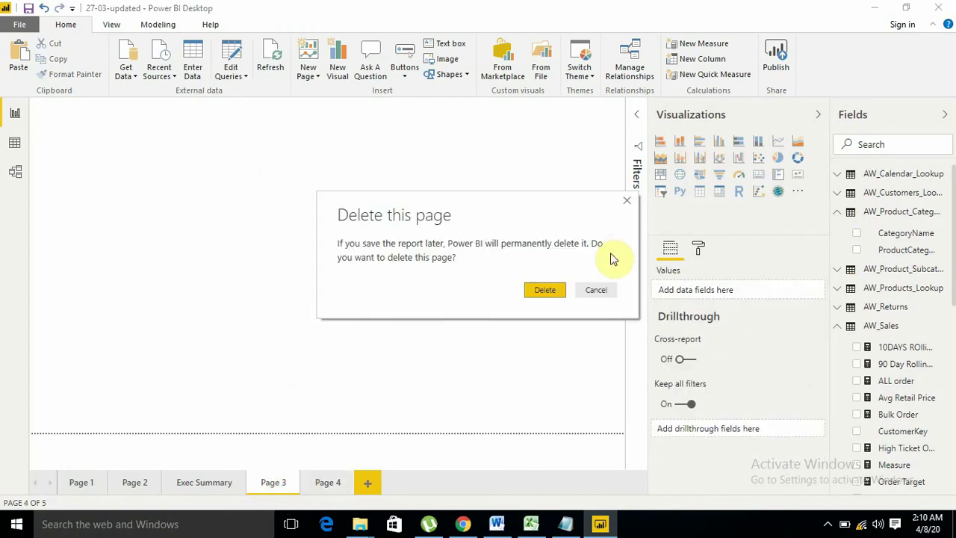
click(546, 291)
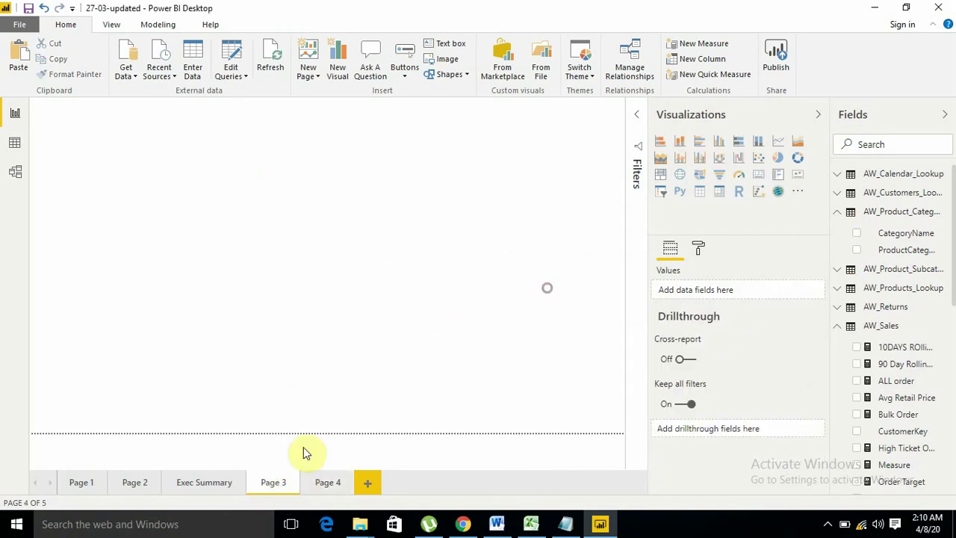
Compare the category chart on the Exec Summary page with its copy on Page 4, ending on Exec Summary.
click(197, 484)
mouse_move(438, 321)
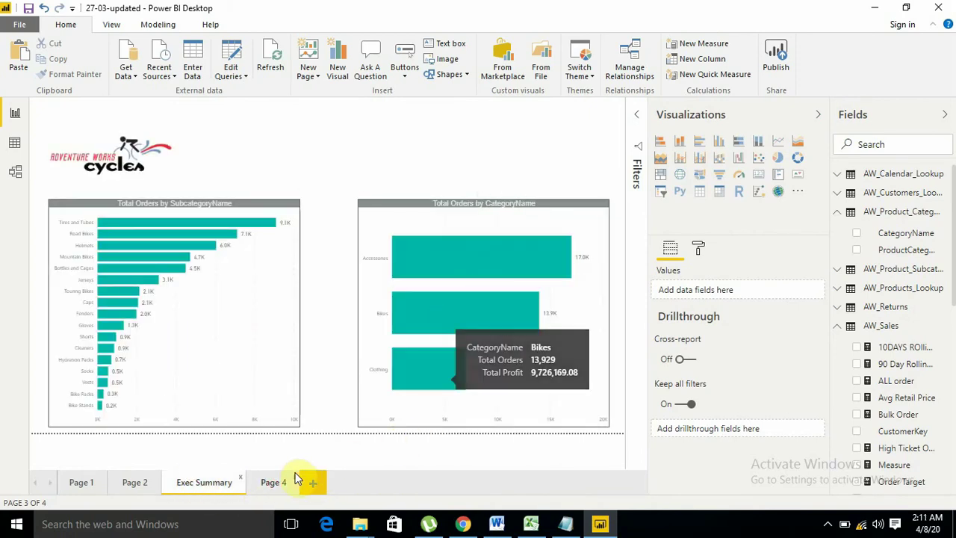
click(274, 483)
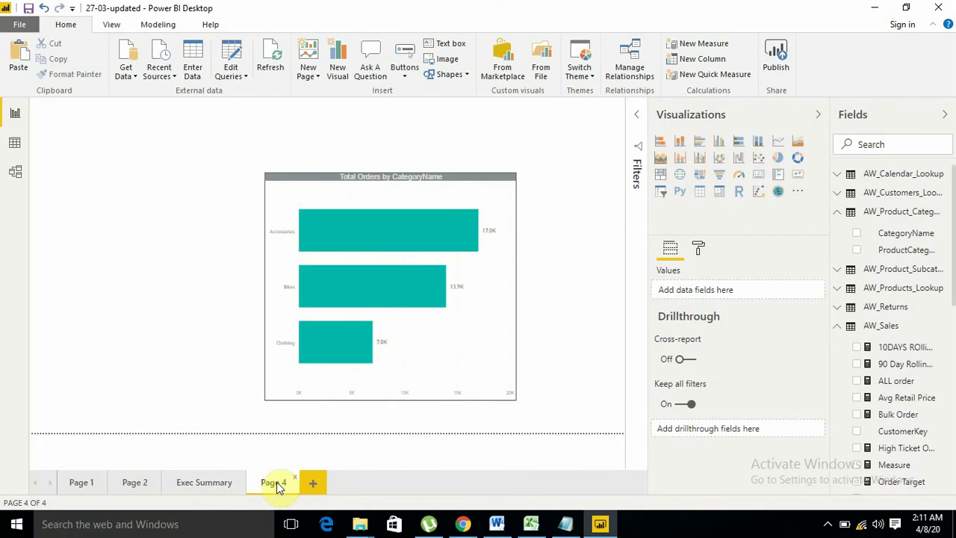
mouse_move(400, 282)
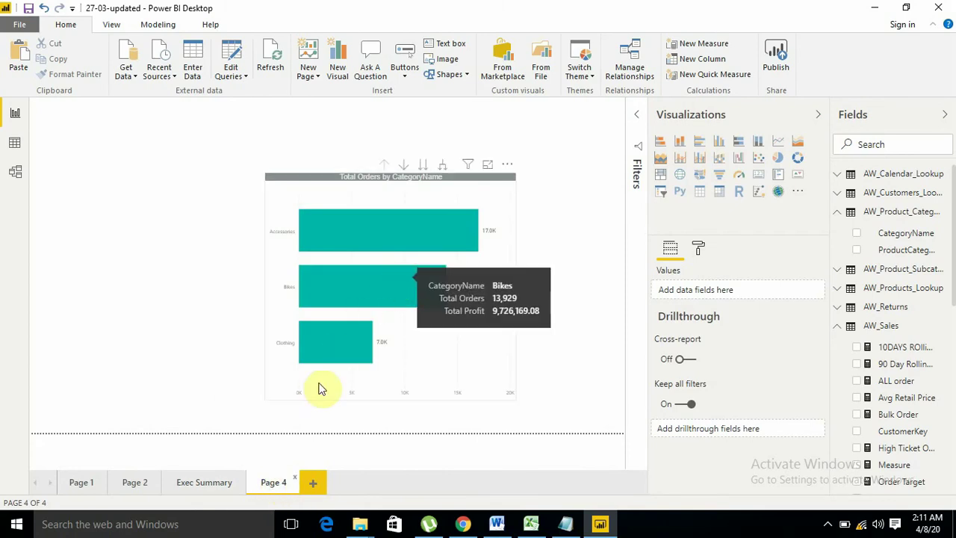
click(215, 486)
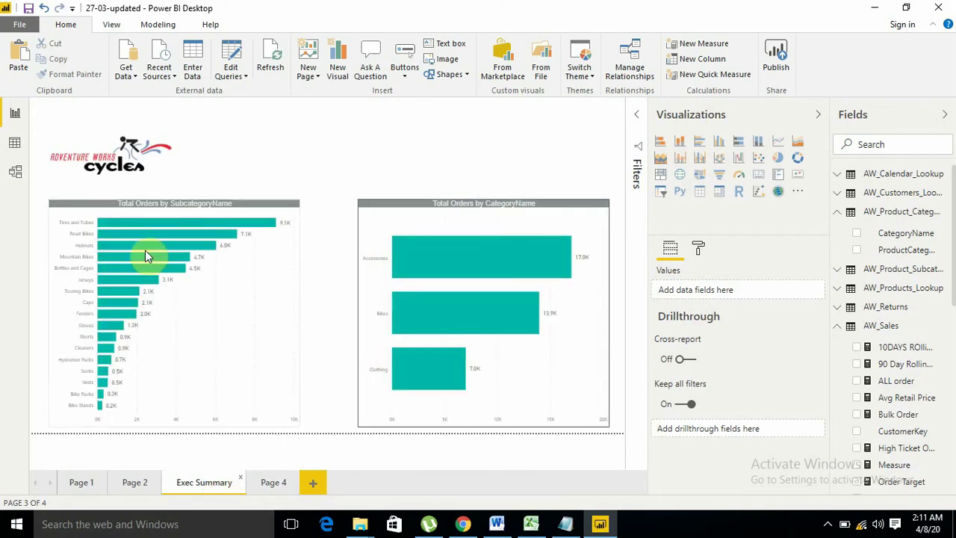
Show the filters for the Exec Summary category chart and expand its visual-level CategoryName filter.
click(635, 118)
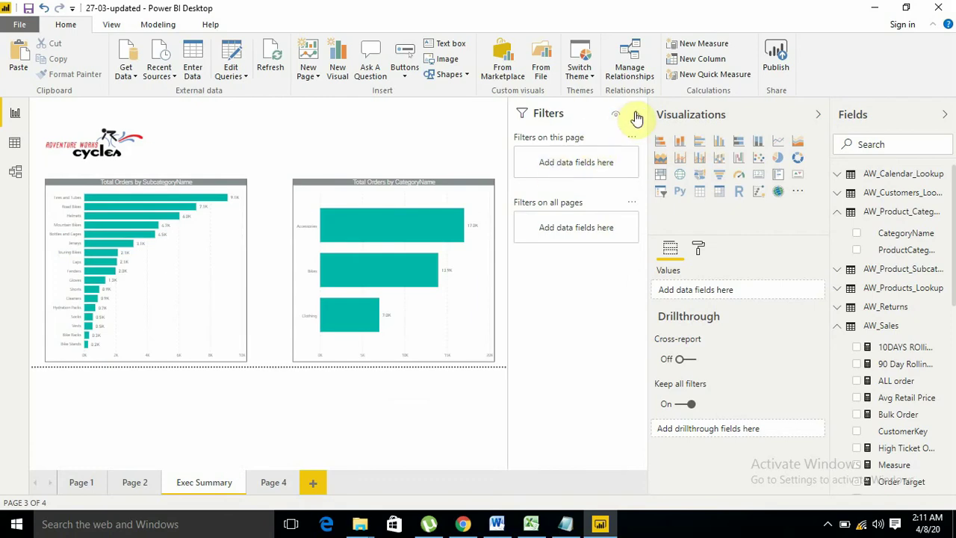
click(410, 184)
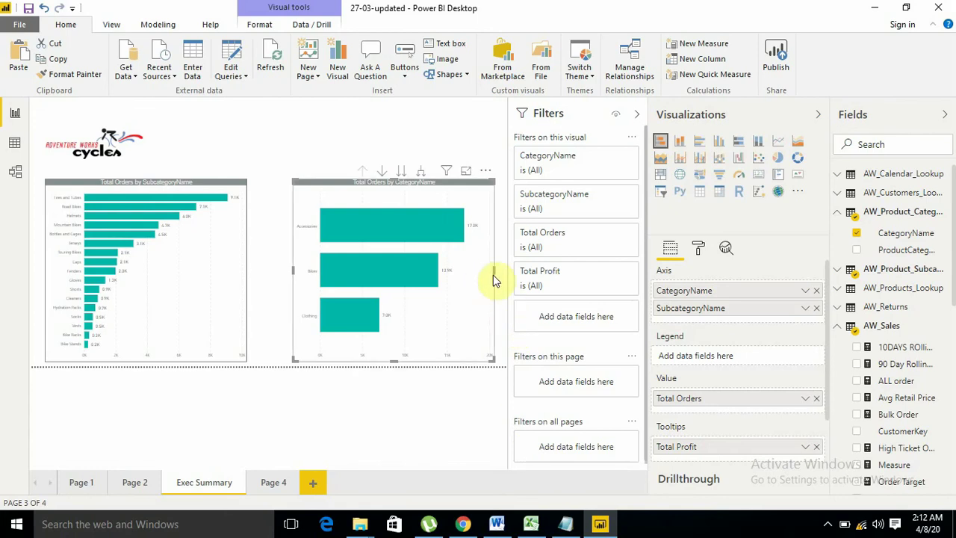
click(614, 161)
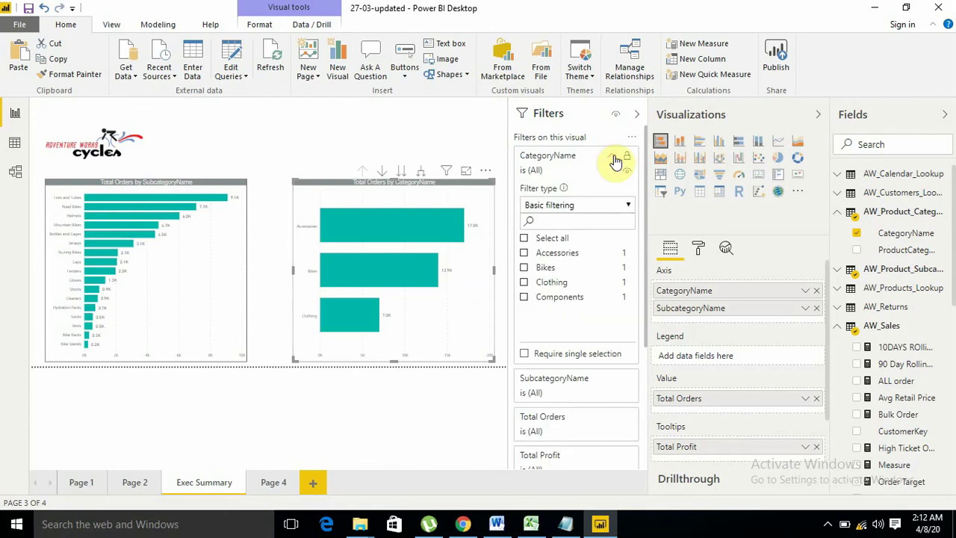
Filter the category chart to Bikes, add Accessories and Clothing one at a time, and clear the CategoryName filter.
click(524, 268)
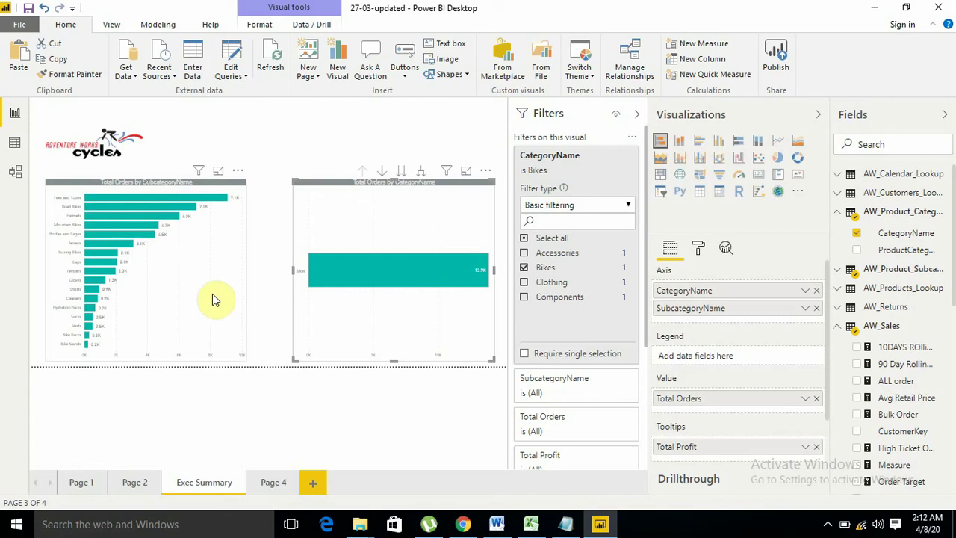
click(524, 254)
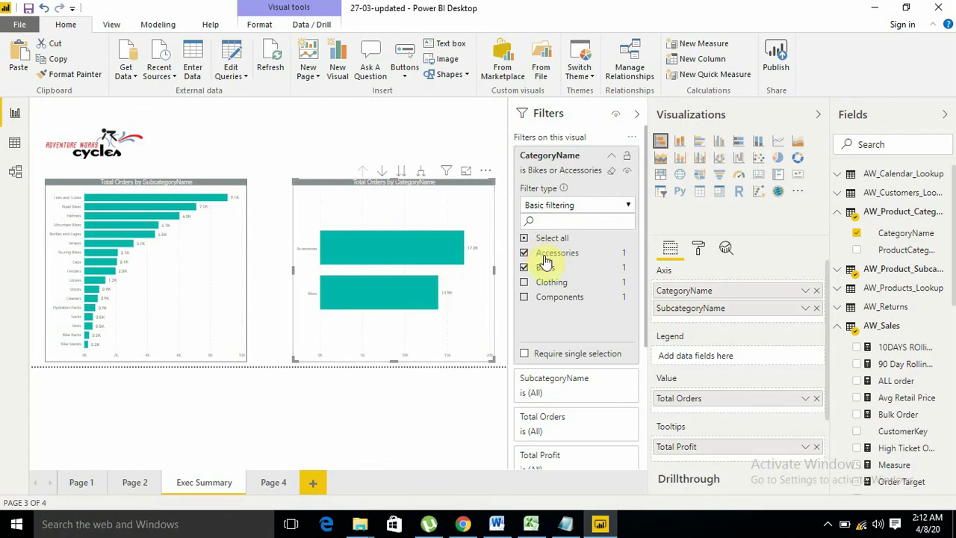
click(526, 283)
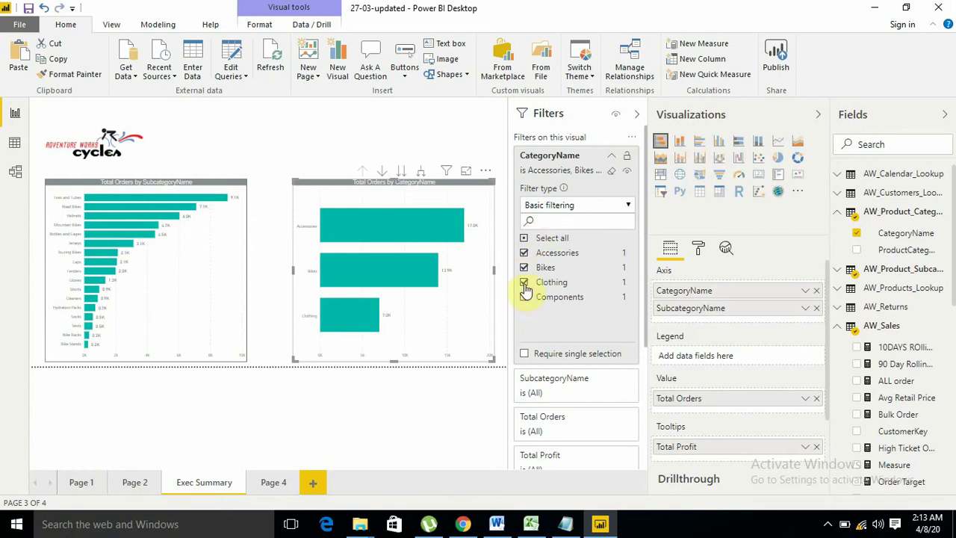
click(614, 173)
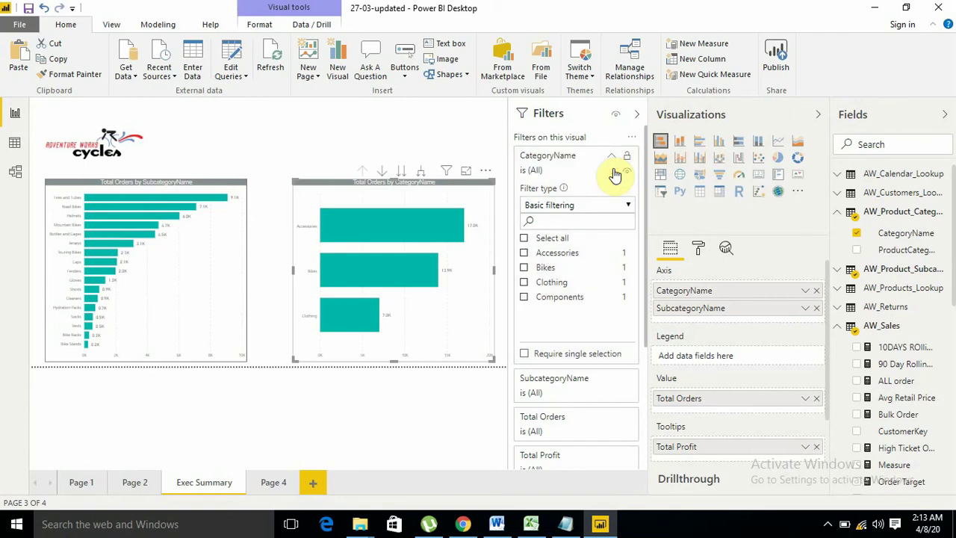
Apply a Top N filter on CategoryName to the category chart, showing the top 2 items by Total Profit.
click(629, 208)
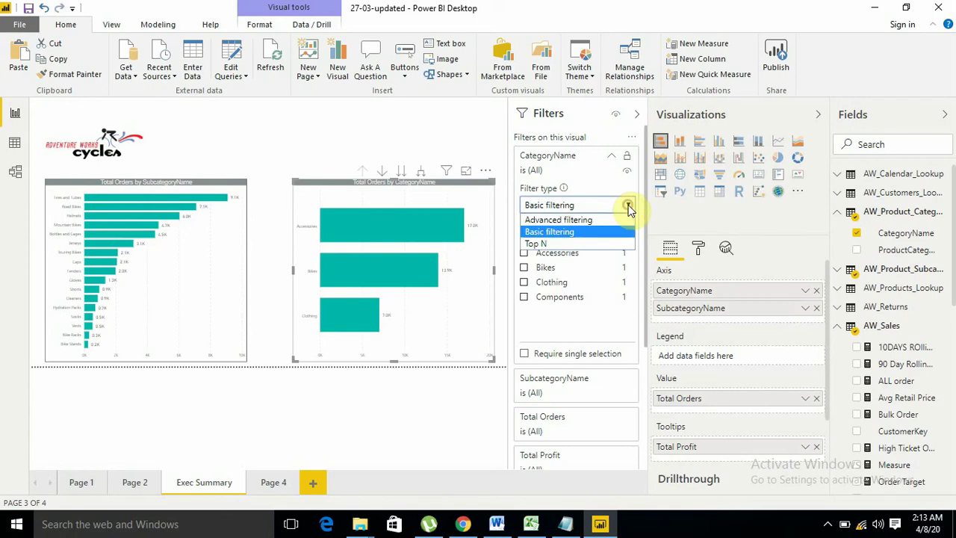
click(612, 245)
click(593, 241)
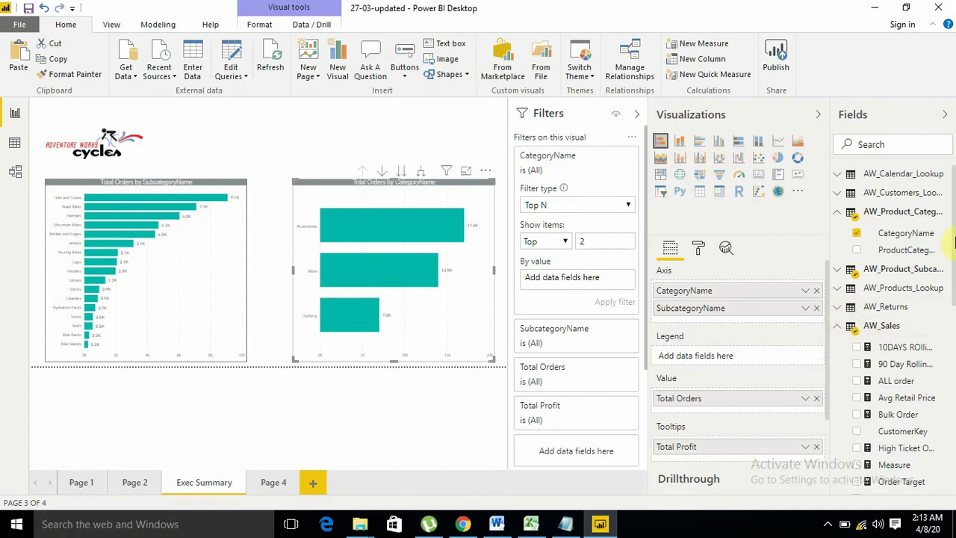
scroll(953, 243, down, 10)
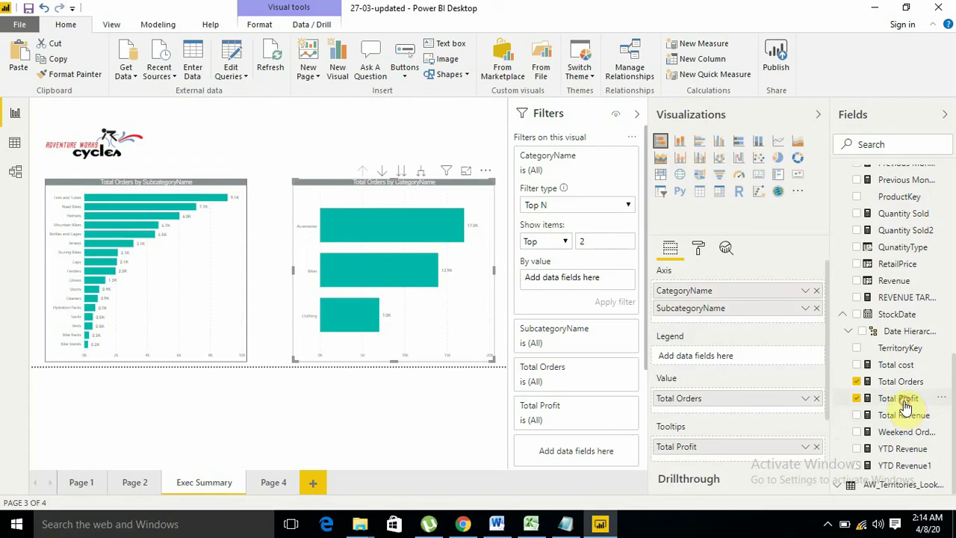
drag(906, 405, 598, 288)
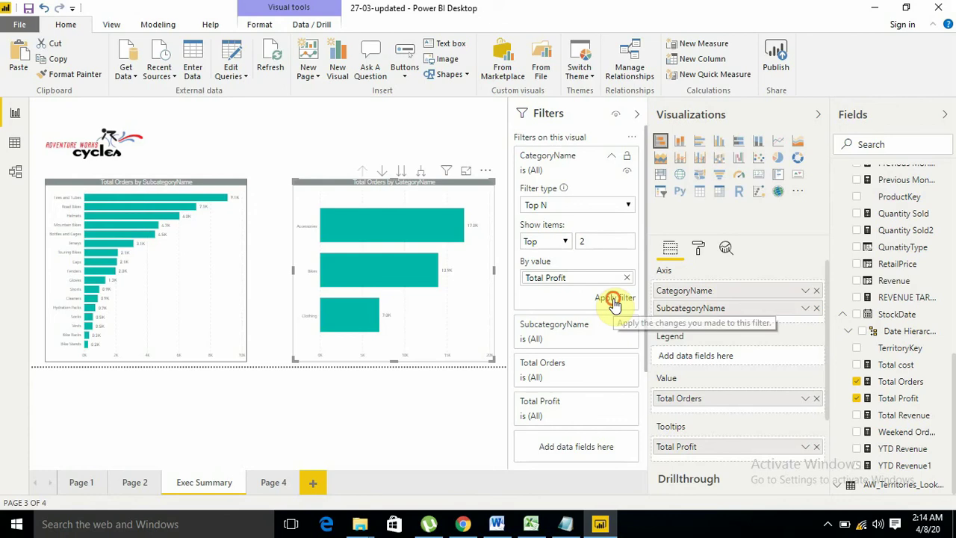
click(615, 302)
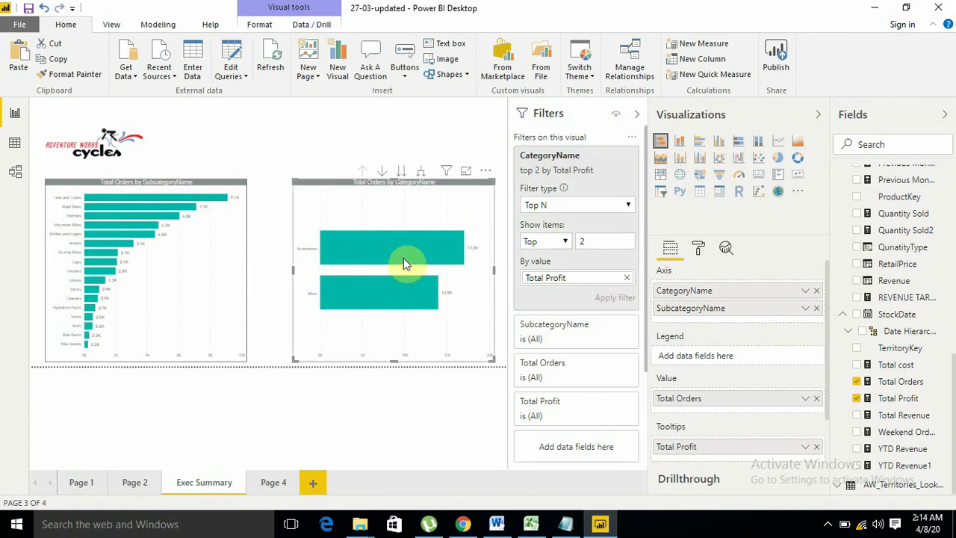
Examine how the visual-level filter affects the category chart, the subcategory chart and the Page 4 copy, ending on Exec Summary.
mouse_move(407, 256)
mouse_move(126, 245)
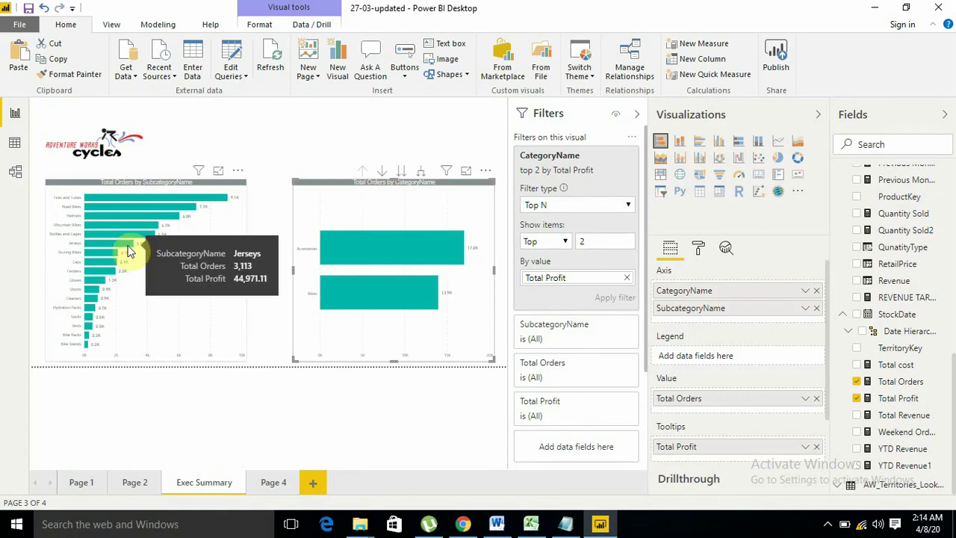
click(273, 484)
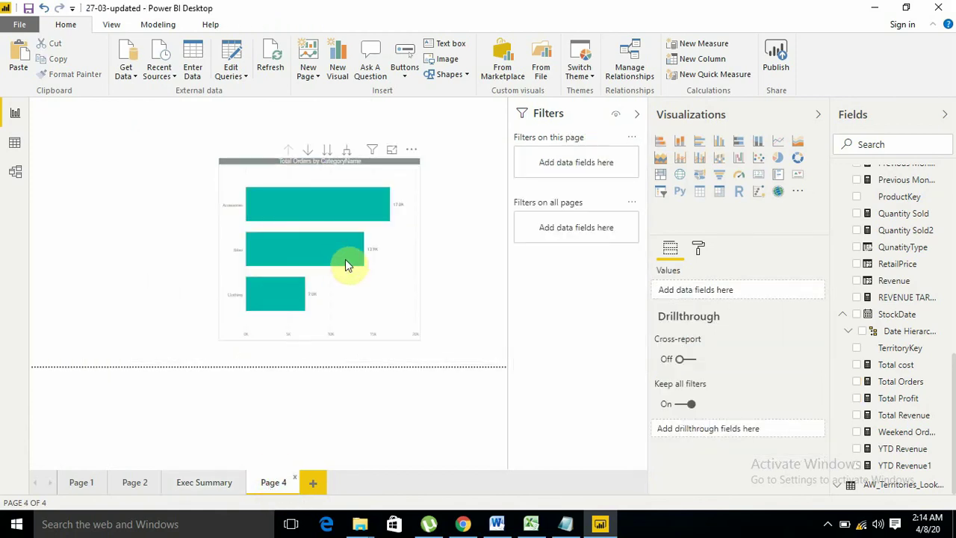
mouse_move(284, 321)
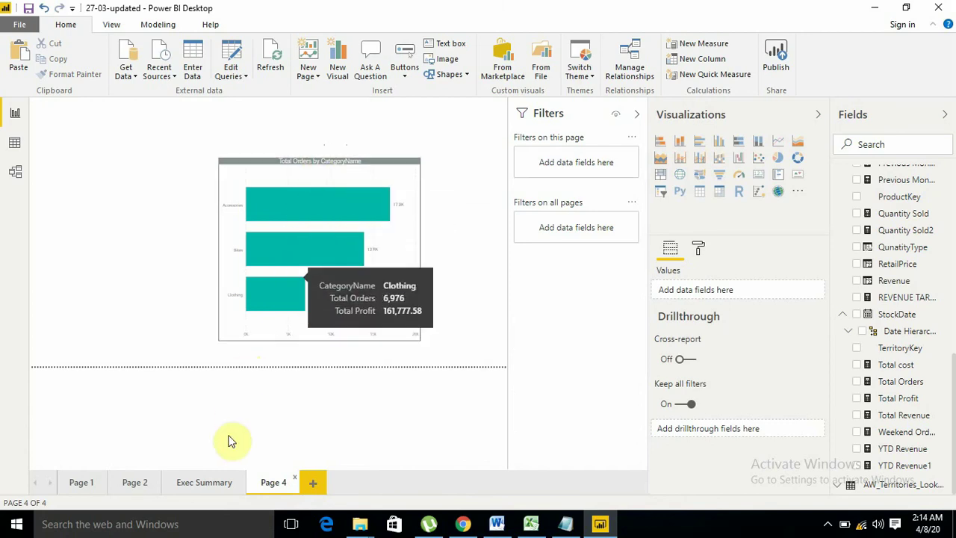
click(207, 483)
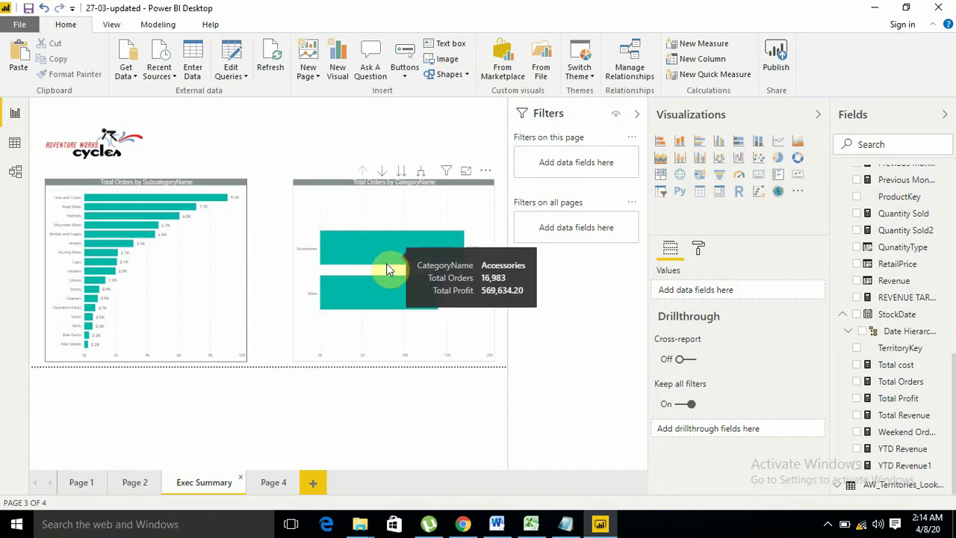
mouse_move(382, 299)
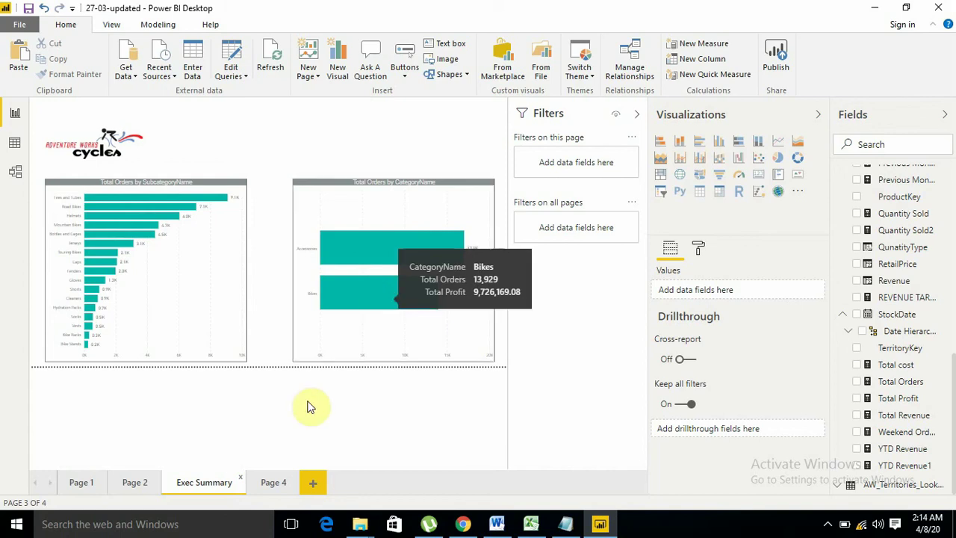
click(283, 481)
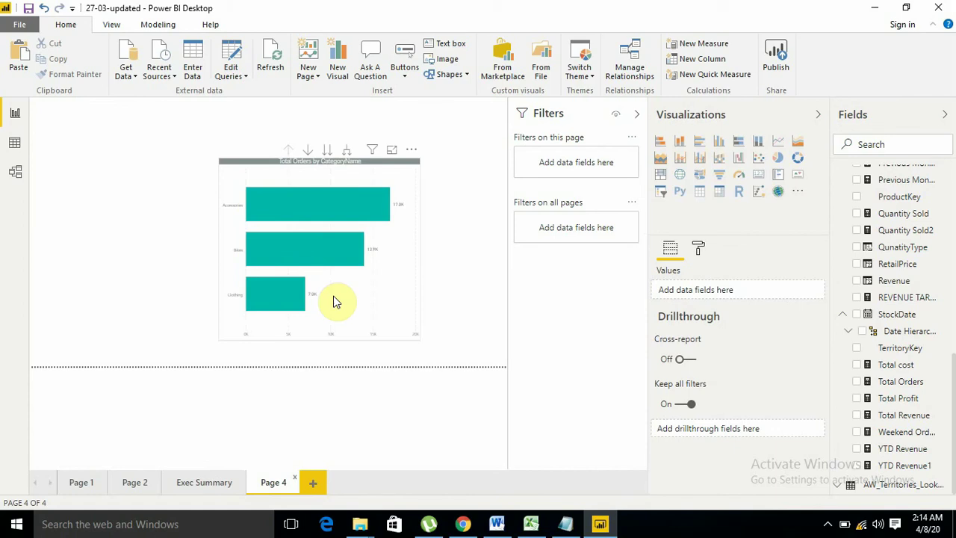
click(214, 481)
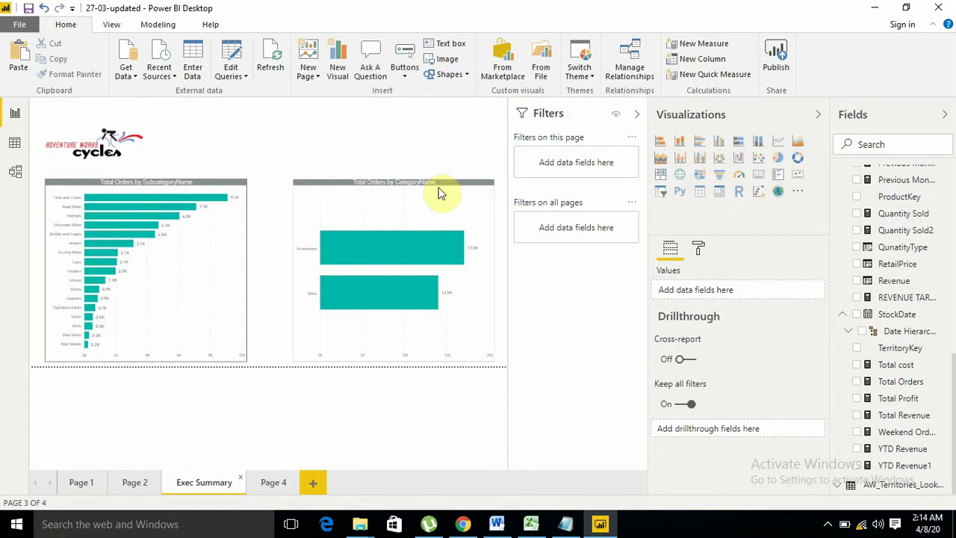
Clear the category chart's Top N filter and apply an advanced CategoryName filter showing items that start with B.
click(327, 186)
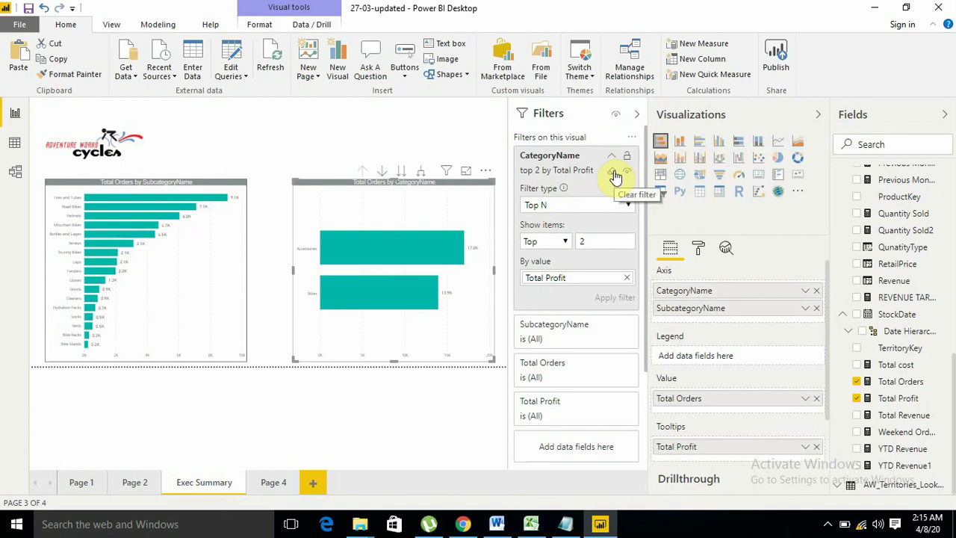
click(614, 175)
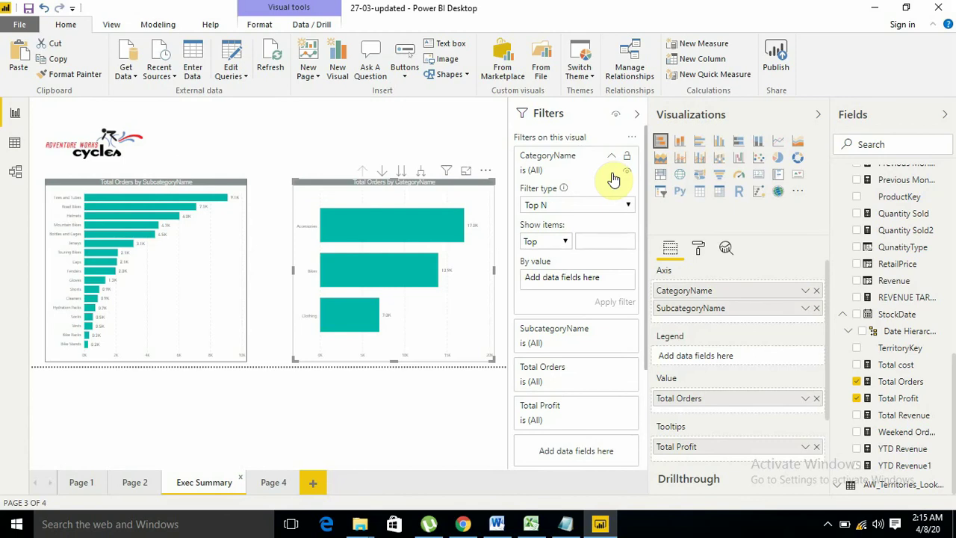
click(629, 206)
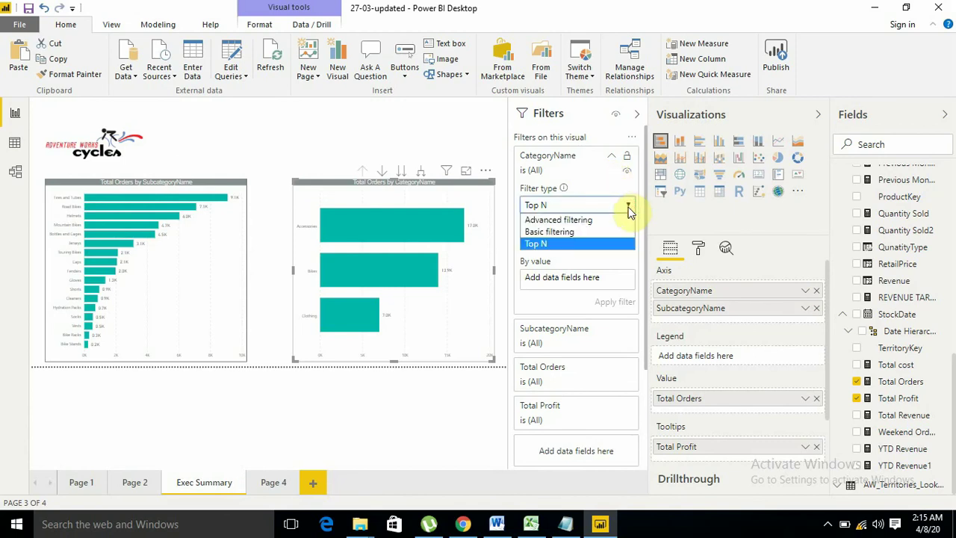
click(620, 219)
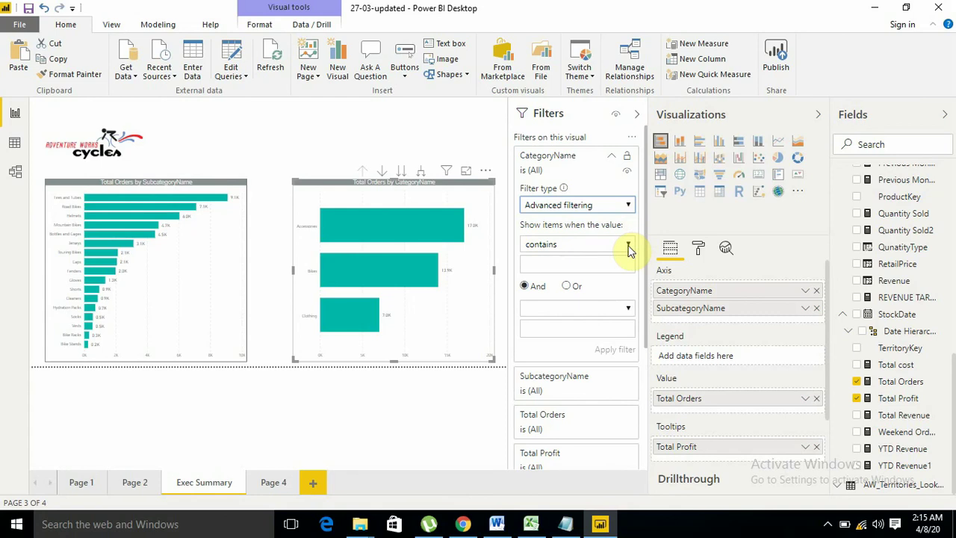
click(629, 248)
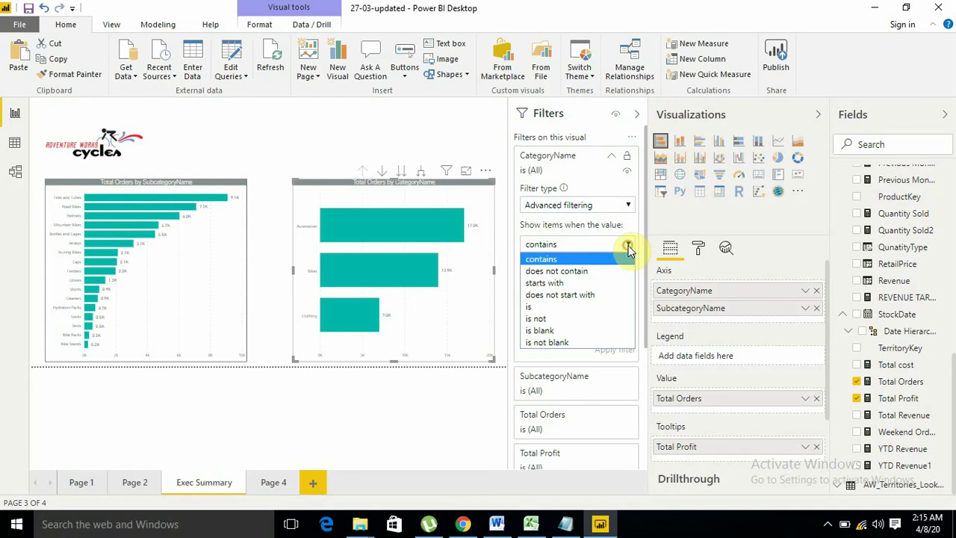
click(590, 283)
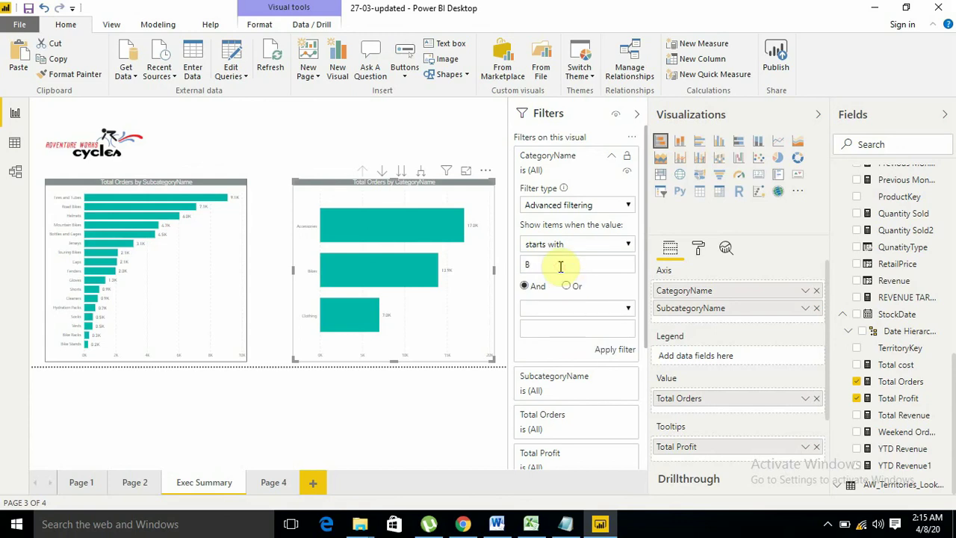
click(561, 267)
text(B)
click(605, 351)
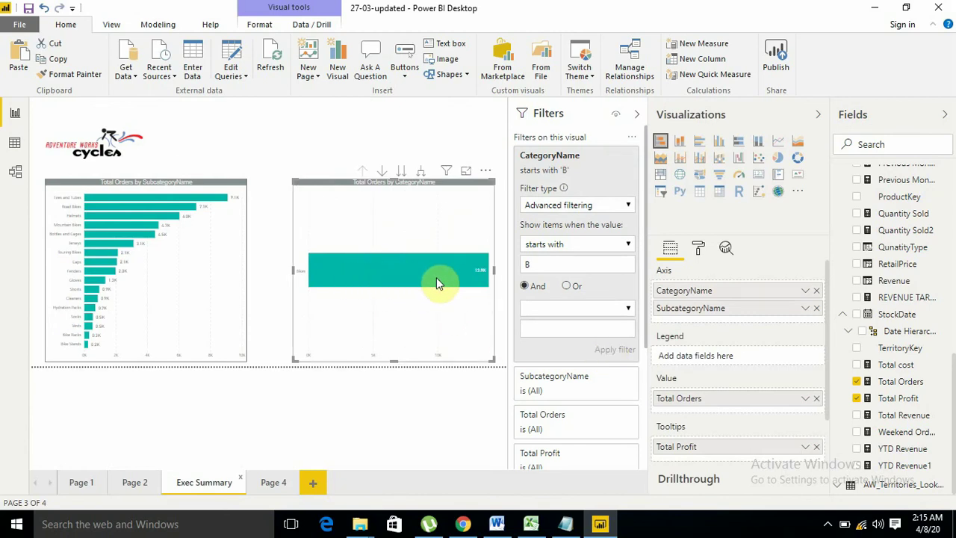
mouse_move(436, 278)
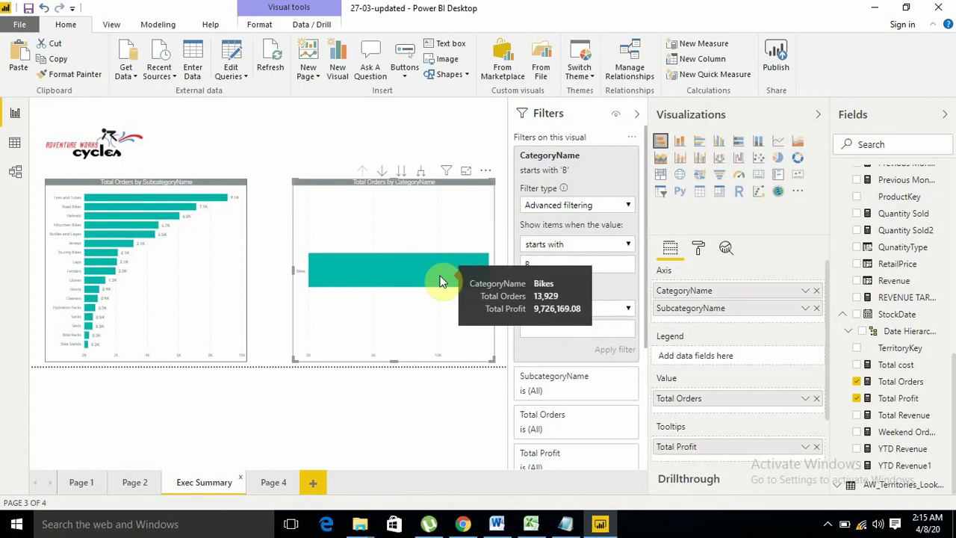
Change the category chart's CategoryName filter to does not contain Bikes, and compare the result with the Page 4 chart.
click(629, 246)
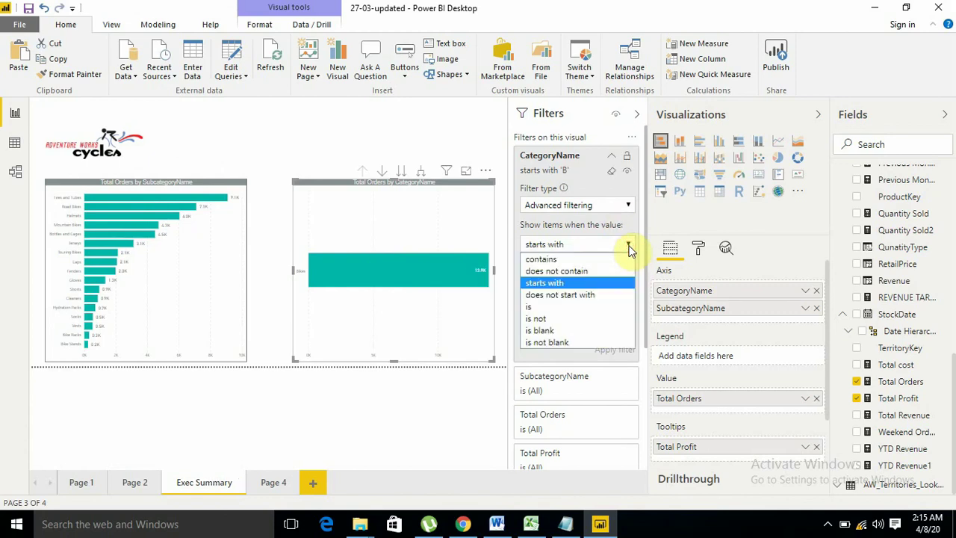
click(608, 277)
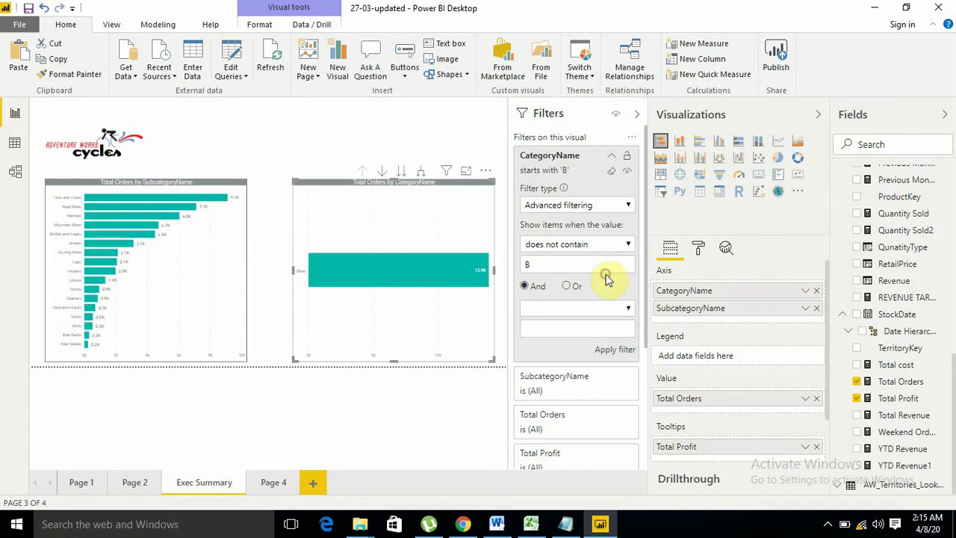
click(558, 266)
text(Bikes)
click(607, 351)
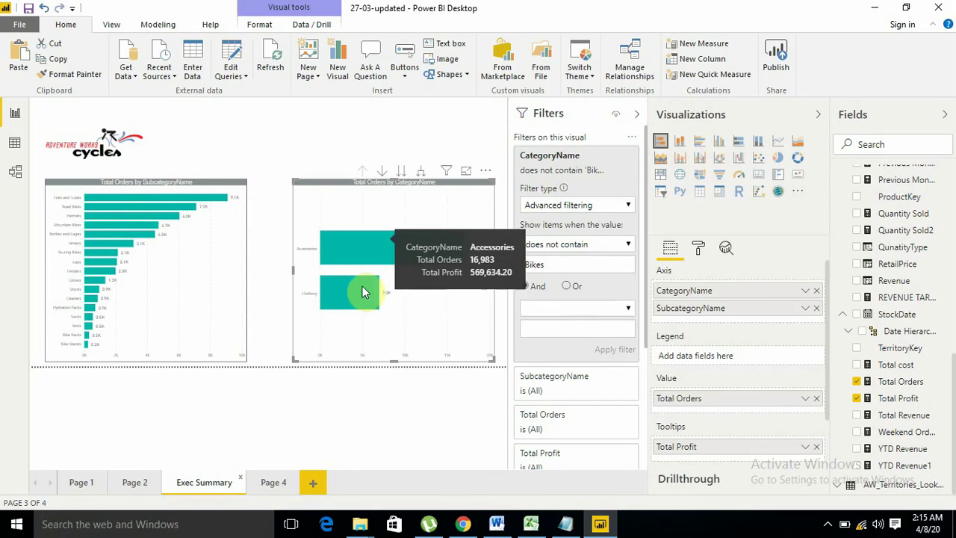
mouse_move(364, 279)
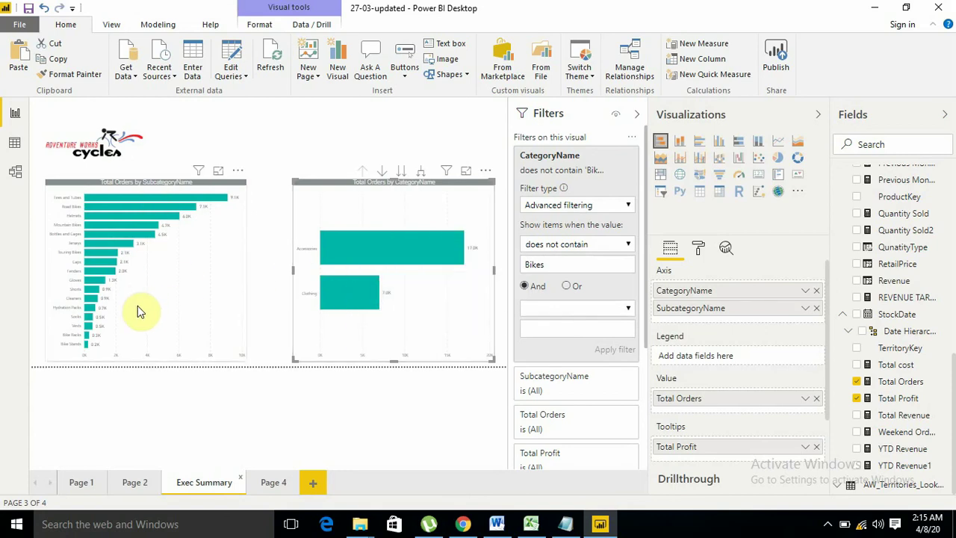
click(272, 482)
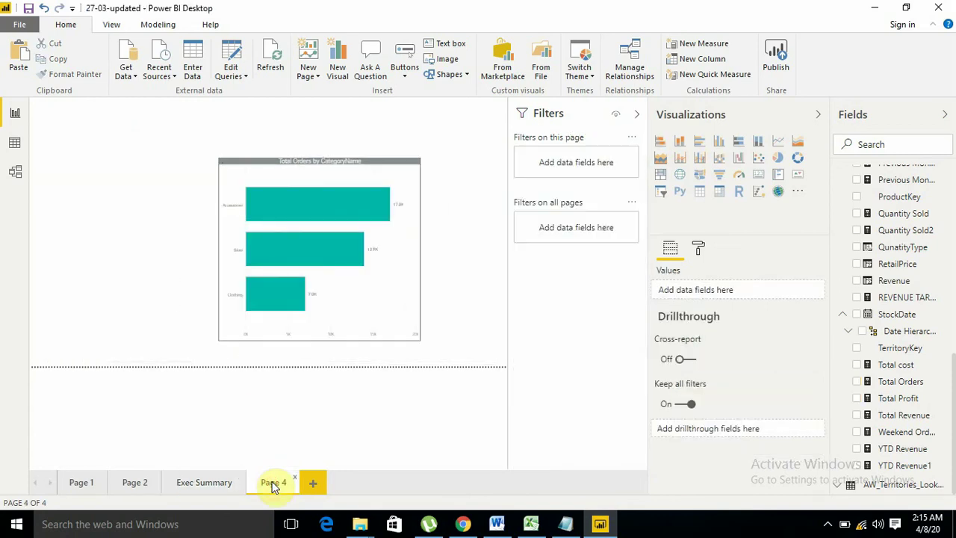
click(221, 486)
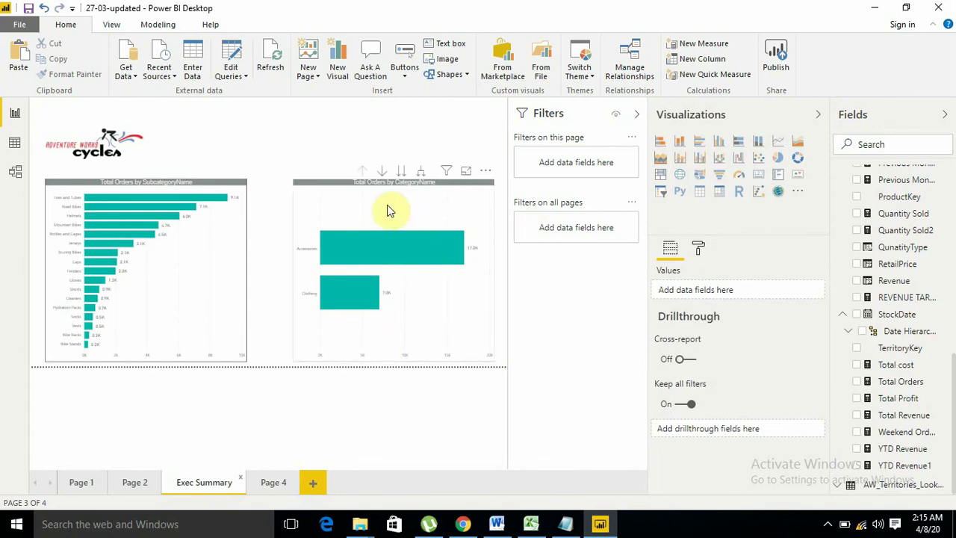
Highlight Accessories in the category chart on Exec Summary and clear the chart's visual-level CategoryName filter.
click(331, 188)
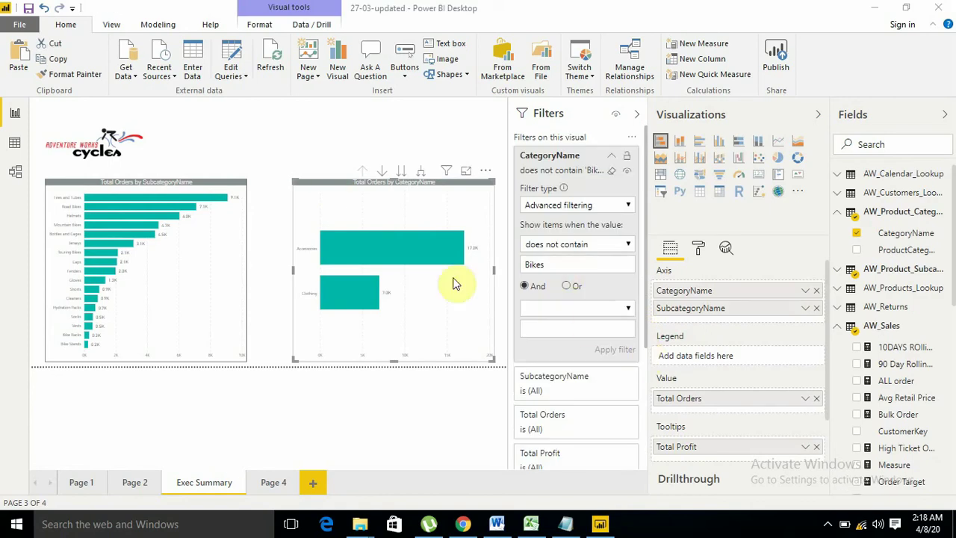
click(426, 246)
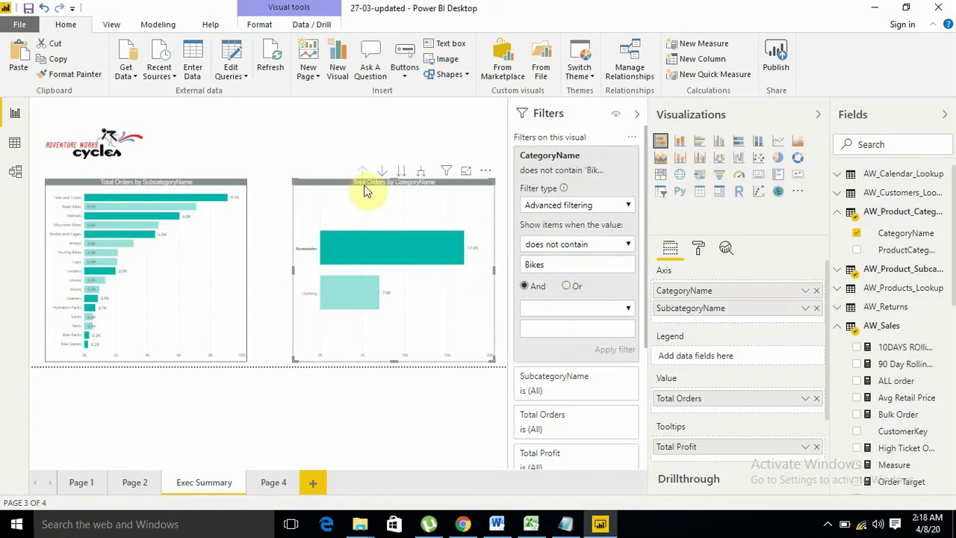
click(347, 177)
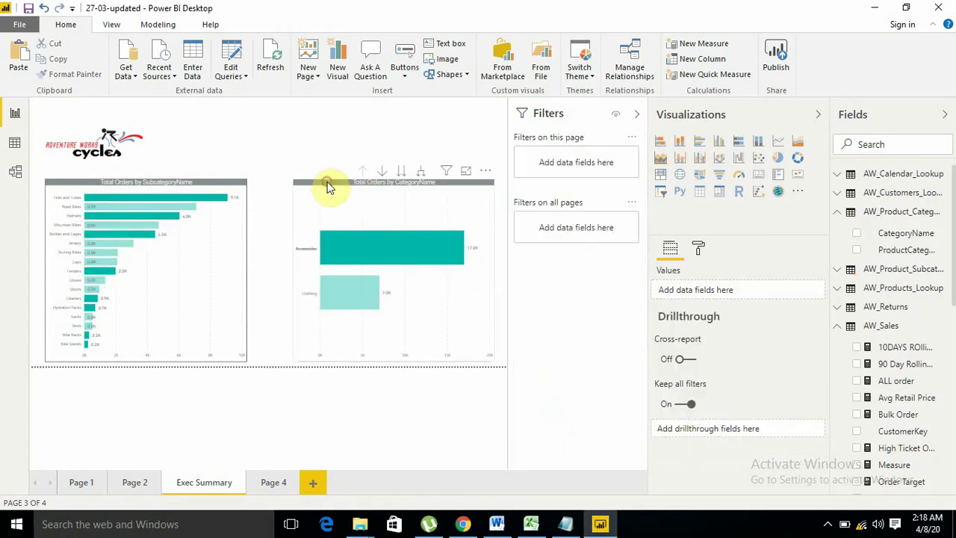
click(327, 184)
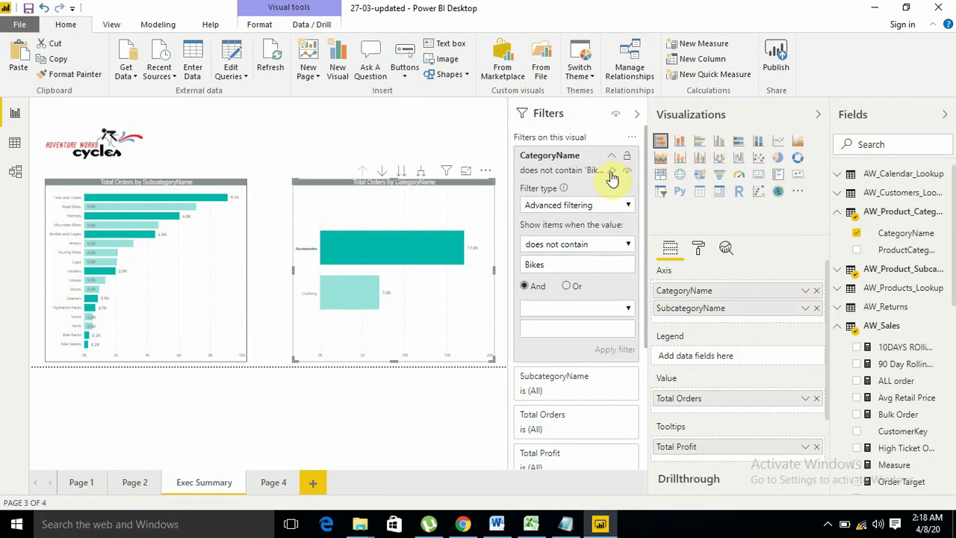
click(611, 174)
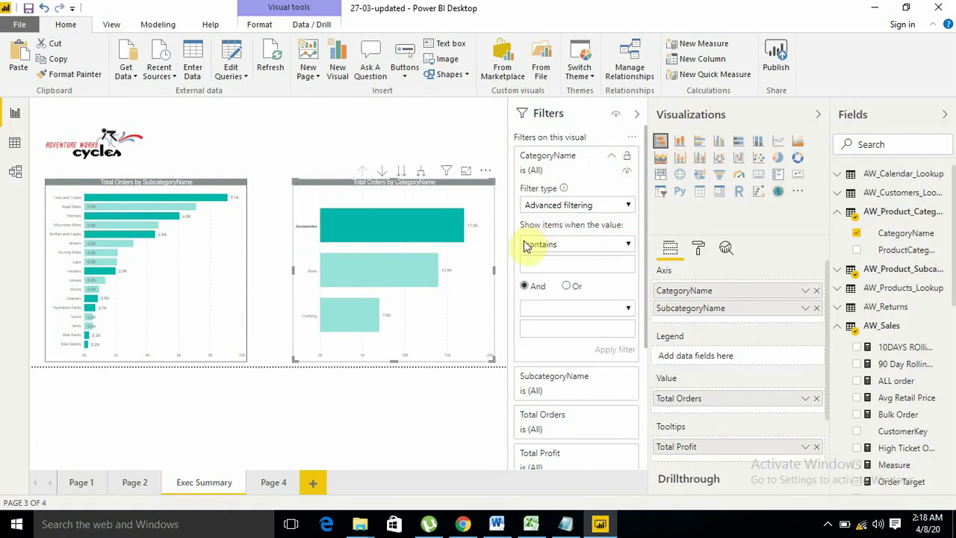
Add CategoryName as a page-level filter on Exec Summary and filter the page to Bikes and Accessories.
drag(647, 239, 647, 377)
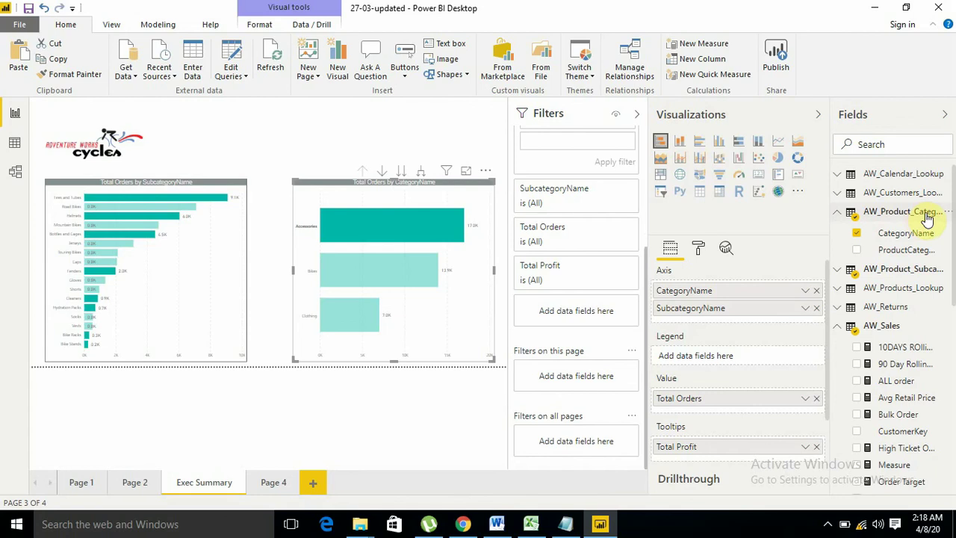
drag(918, 236, 607, 376)
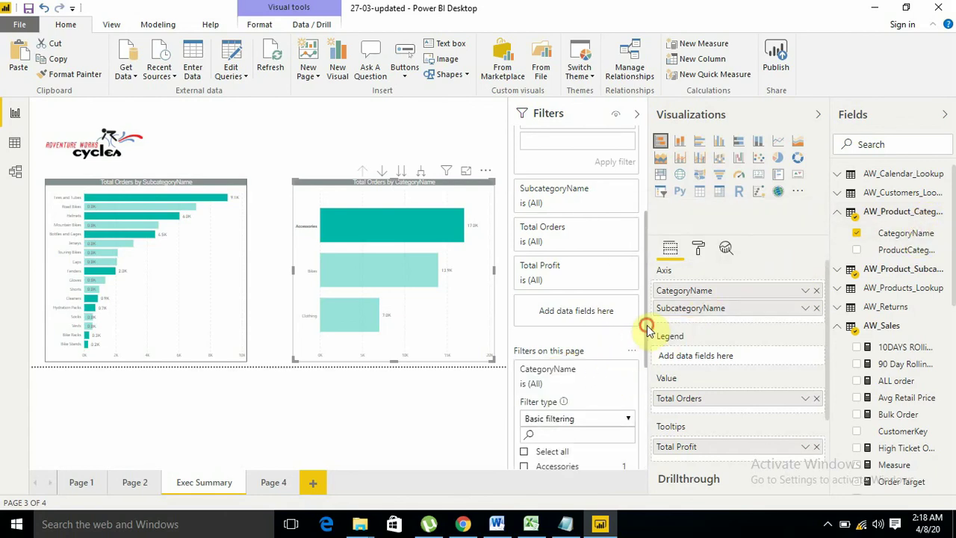
drag(646, 328, 643, 376)
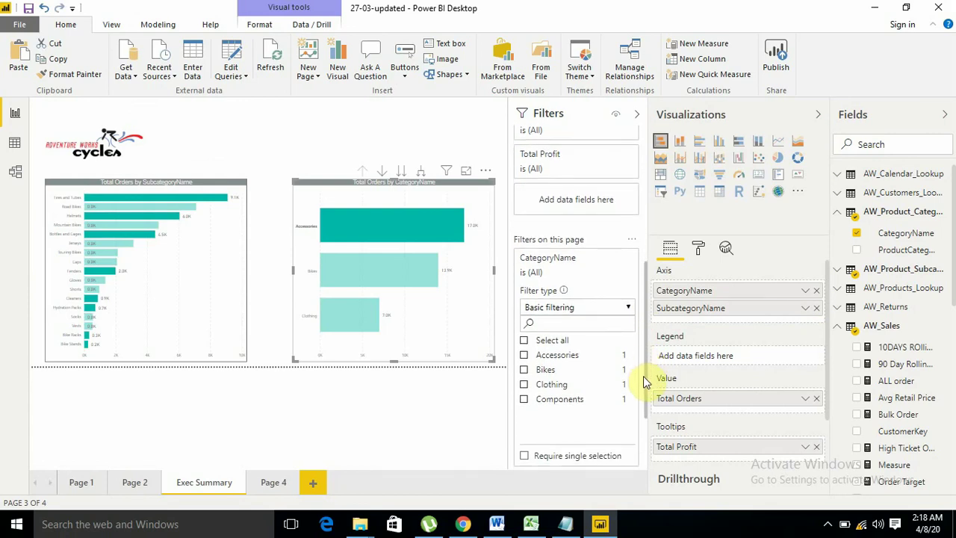
click(524, 370)
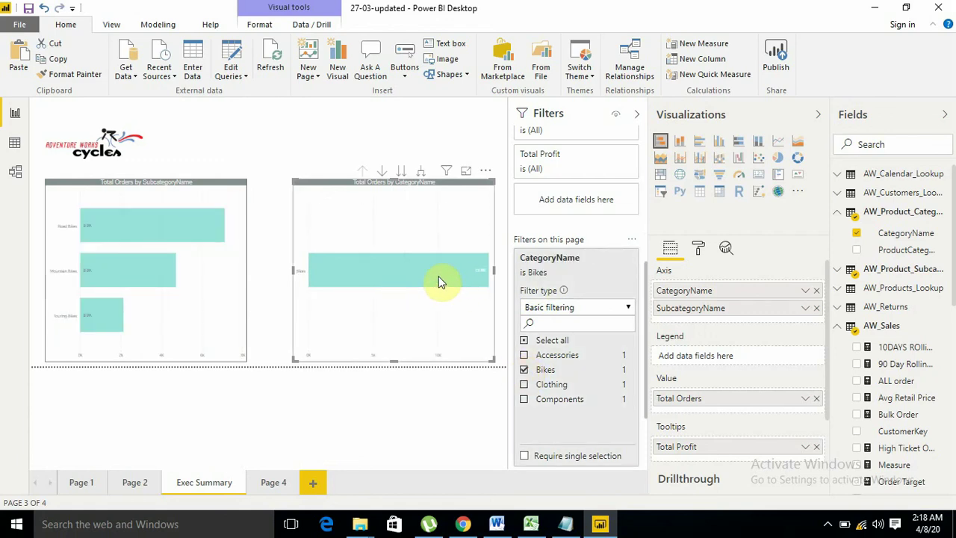
mouse_move(441, 282)
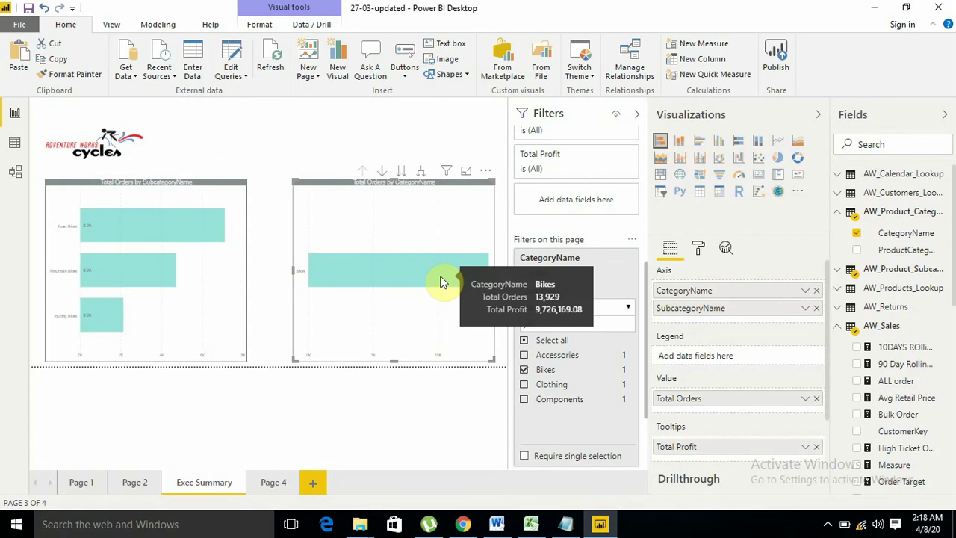
mouse_move(121, 201)
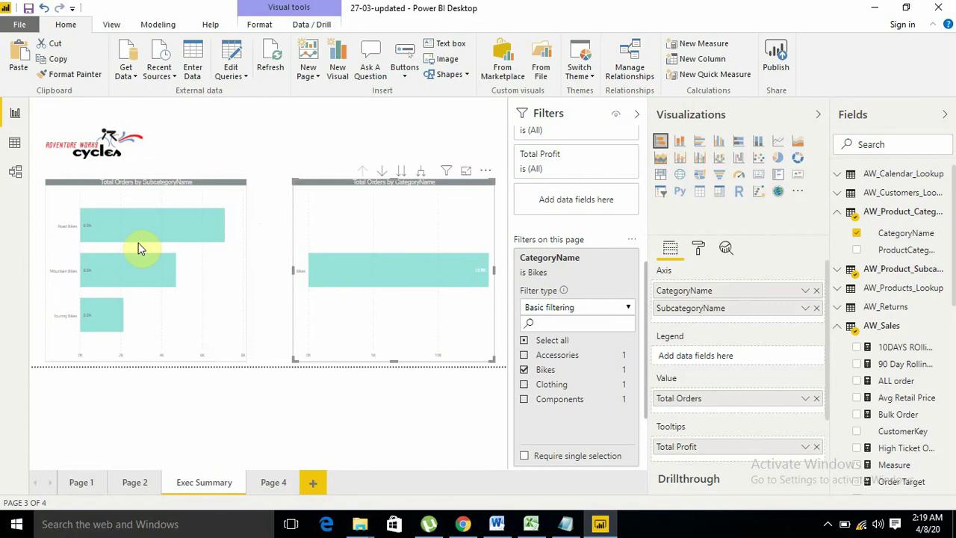
mouse_move(214, 253)
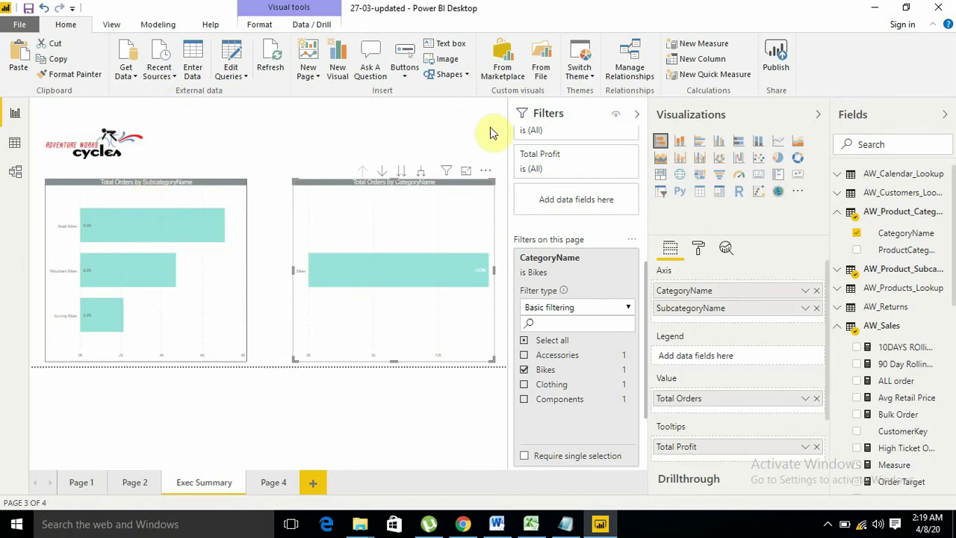
click(525, 357)
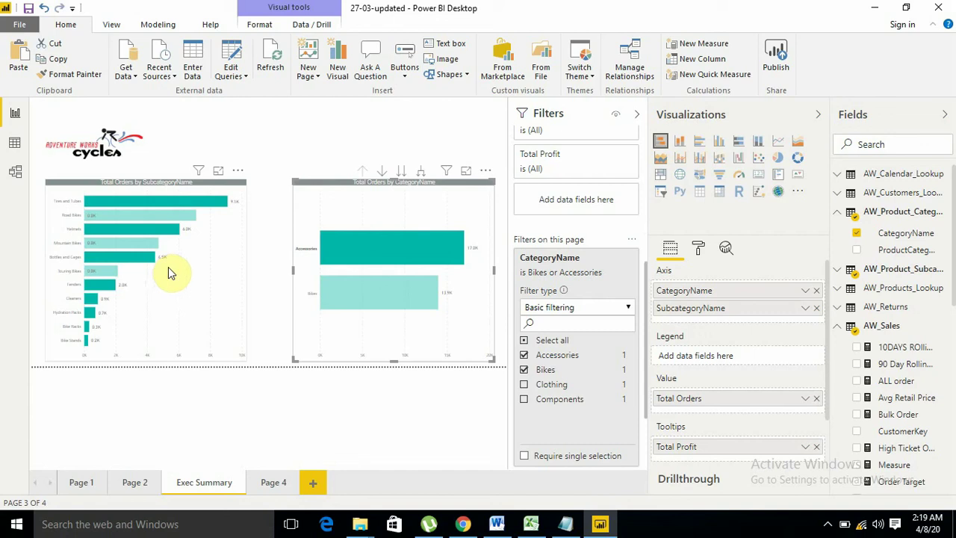
Check the Page 4 chart against the page-level filter, and clear that CategoryName filter on Exec Summary.
click(275, 482)
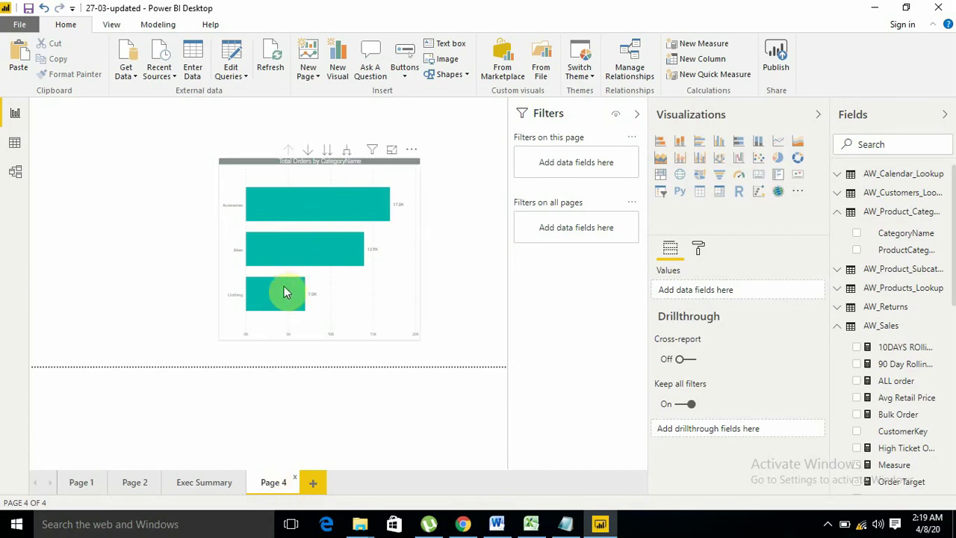
click(213, 484)
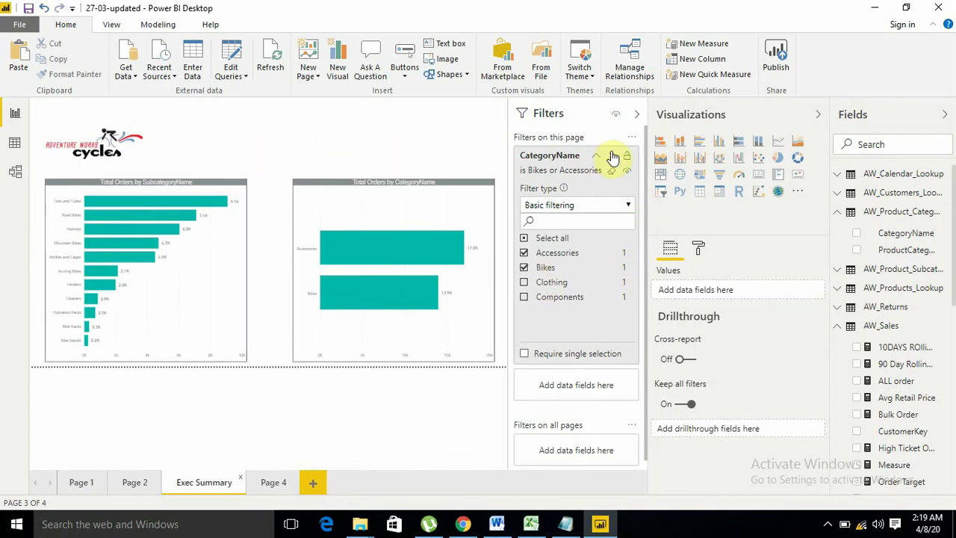
click(612, 172)
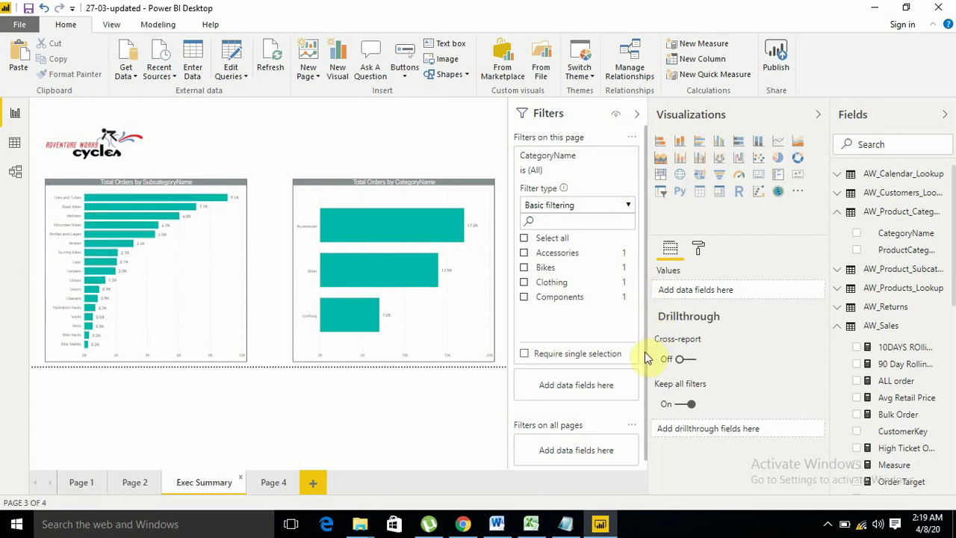
Add CategoryName as a report-level filter for all pages and filter the report to Bikes.
drag(646, 358, 645, 394)
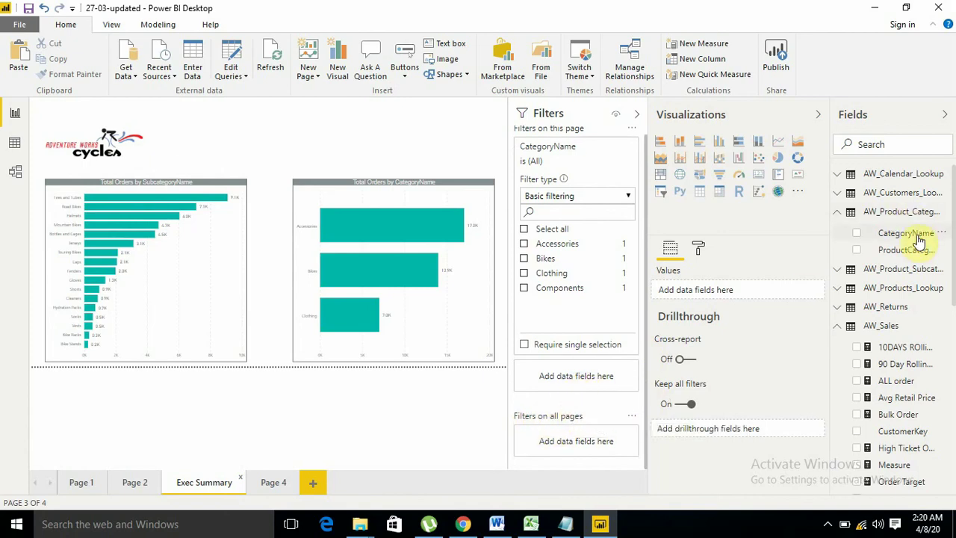
drag(879, 238, 603, 446)
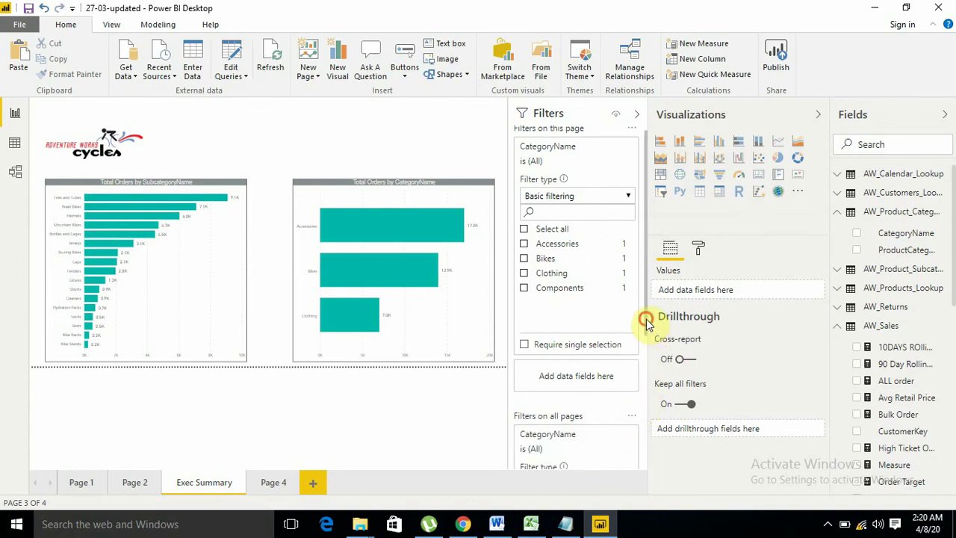
drag(647, 319, 647, 449)
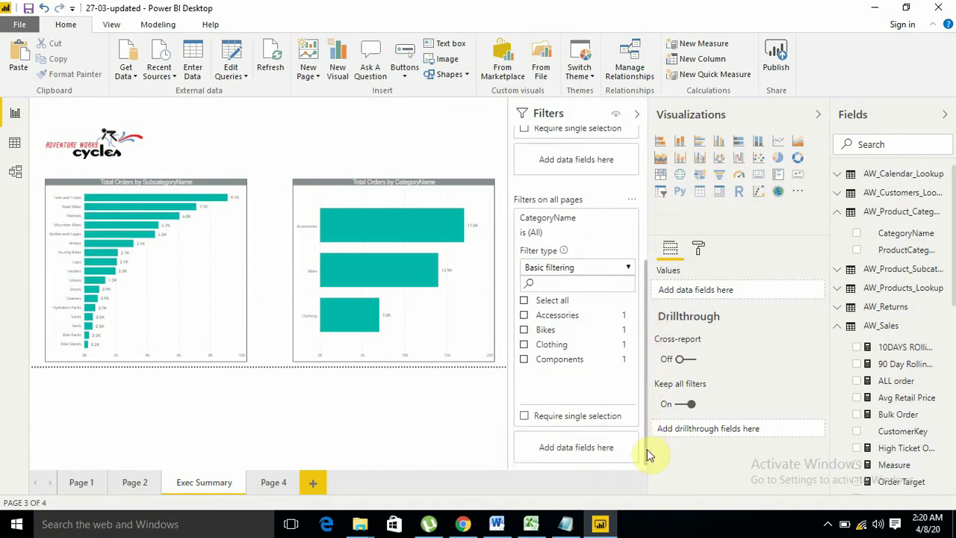
click(525, 330)
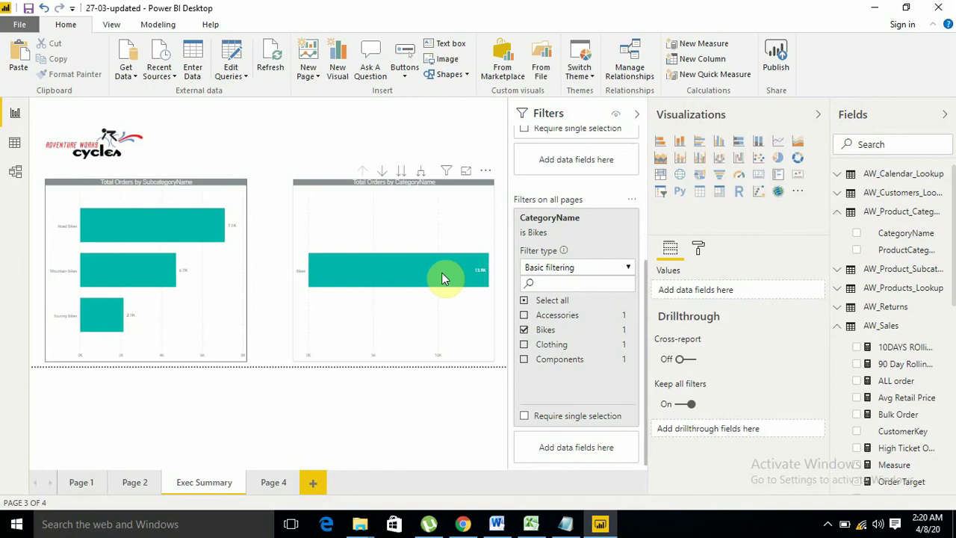
mouse_move(441, 279)
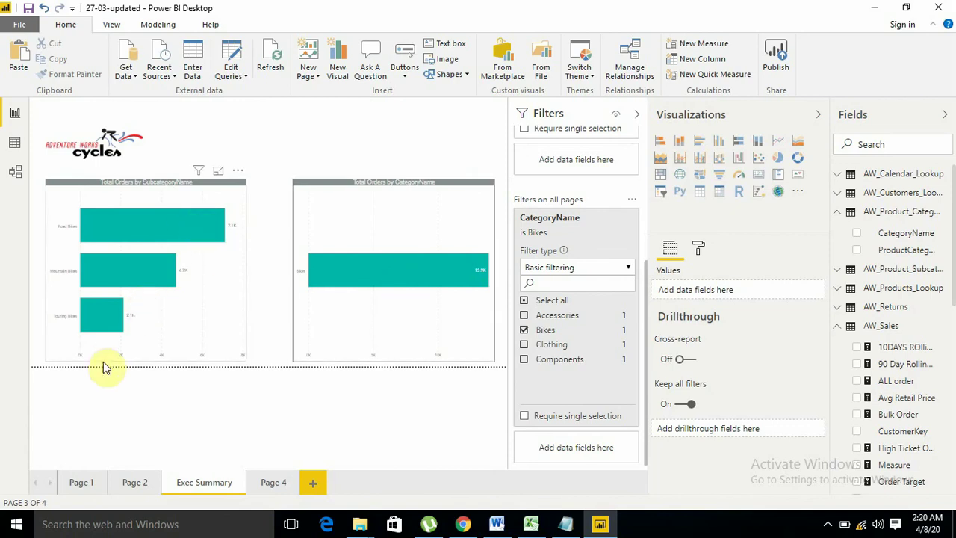
Check the report-level filter on the Page 4 chart and add Accessories to the CategoryName filter on all pages.
click(274, 482)
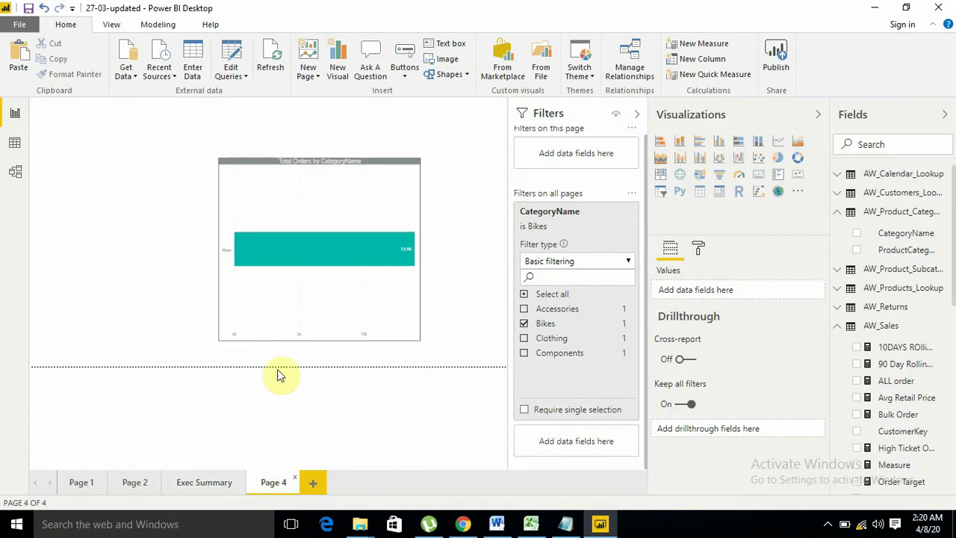
mouse_move(316, 263)
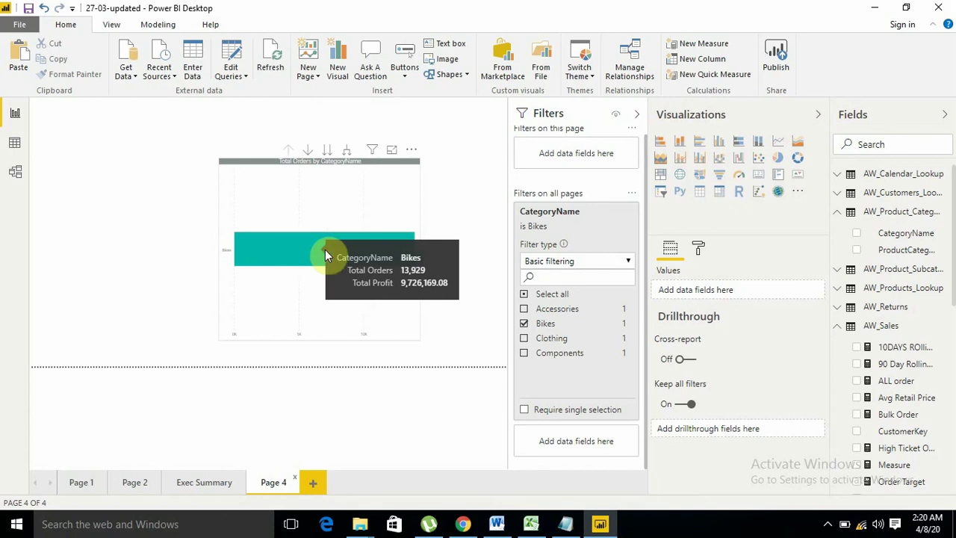
click(524, 310)
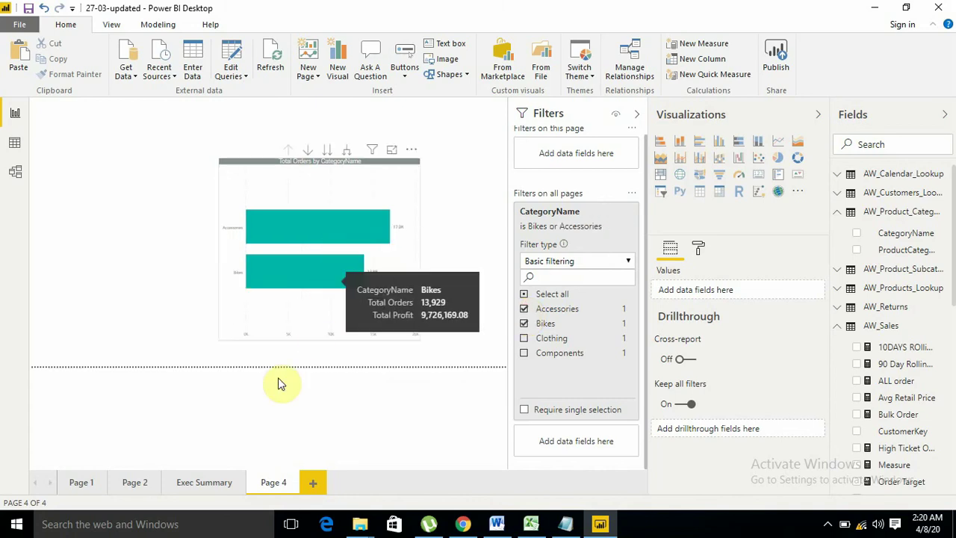
Compare the Exec Summary category and subcategory charts with the Page 4 chart under the Bikes and Accessories report-level filter.
click(205, 482)
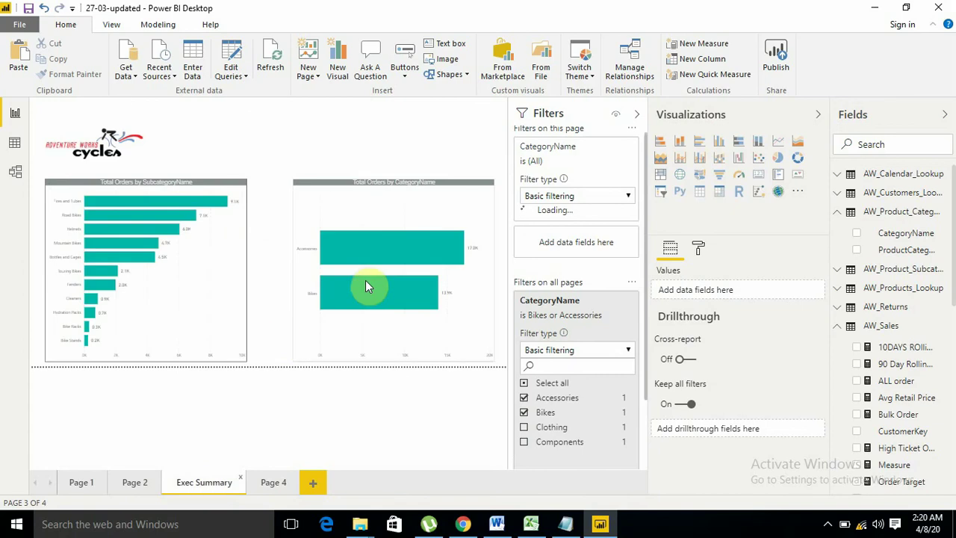
mouse_move(391, 243)
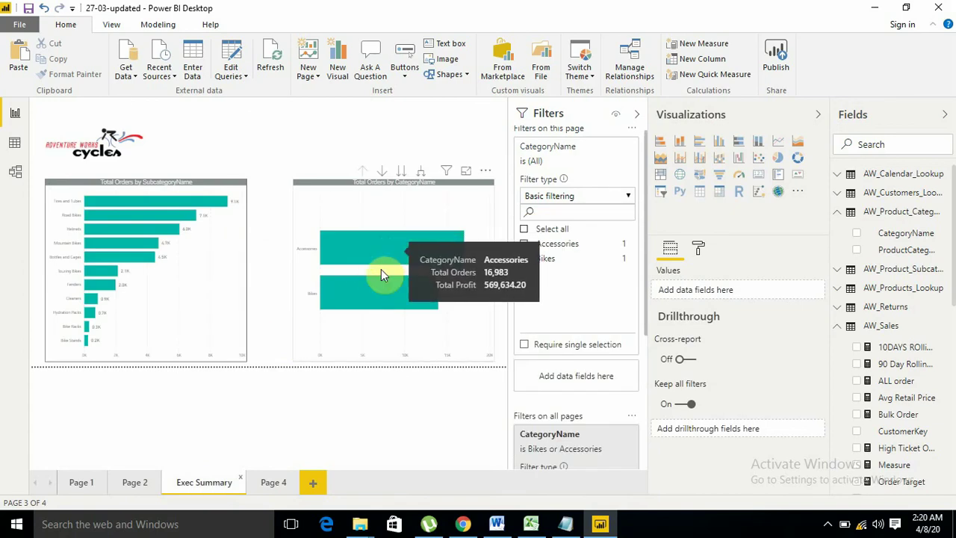
mouse_move(375, 302)
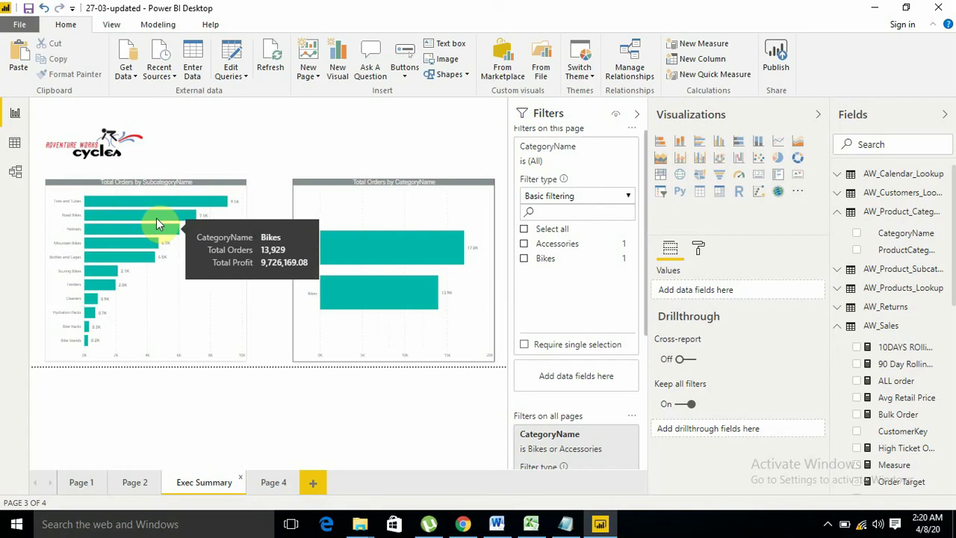
mouse_move(125, 214)
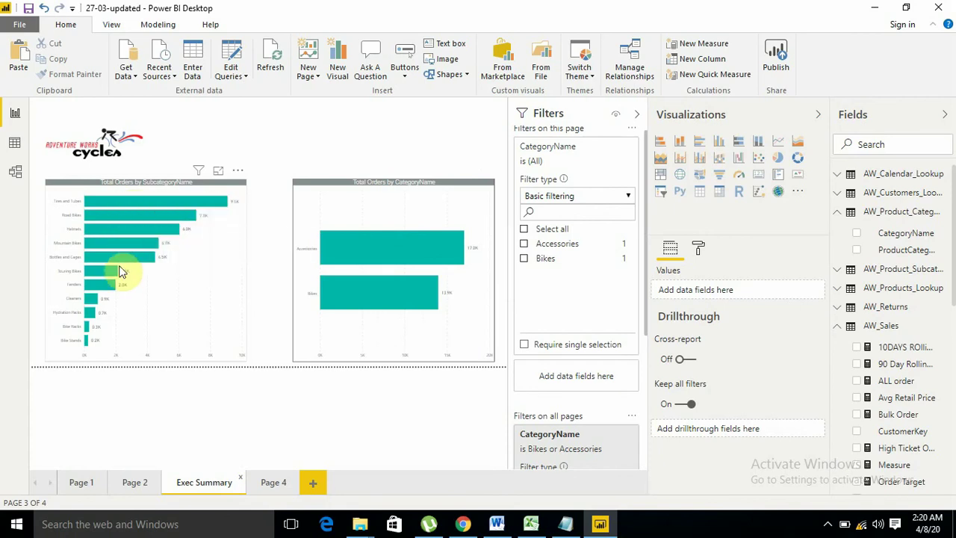
click(279, 489)
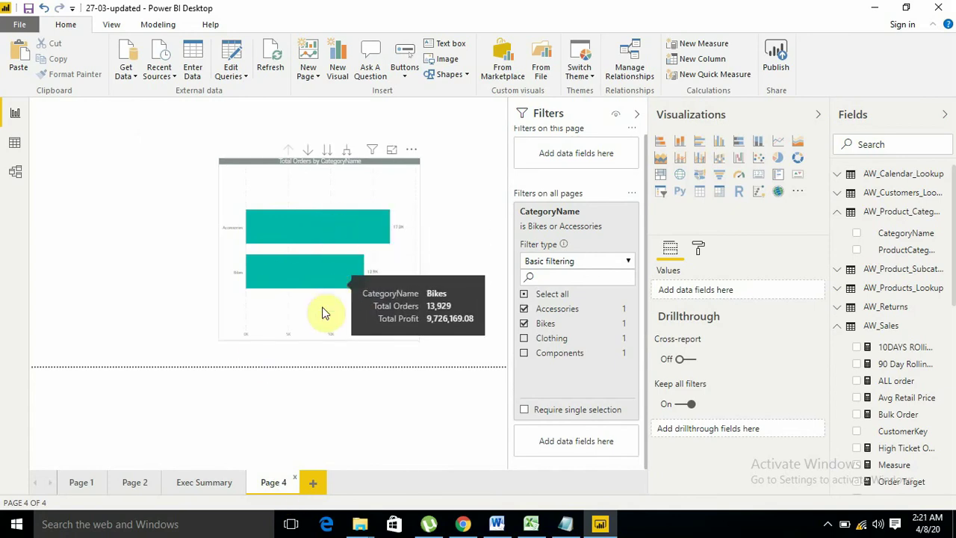
Clear the report-level CategoryName filter from Exec Summary.
click(210, 484)
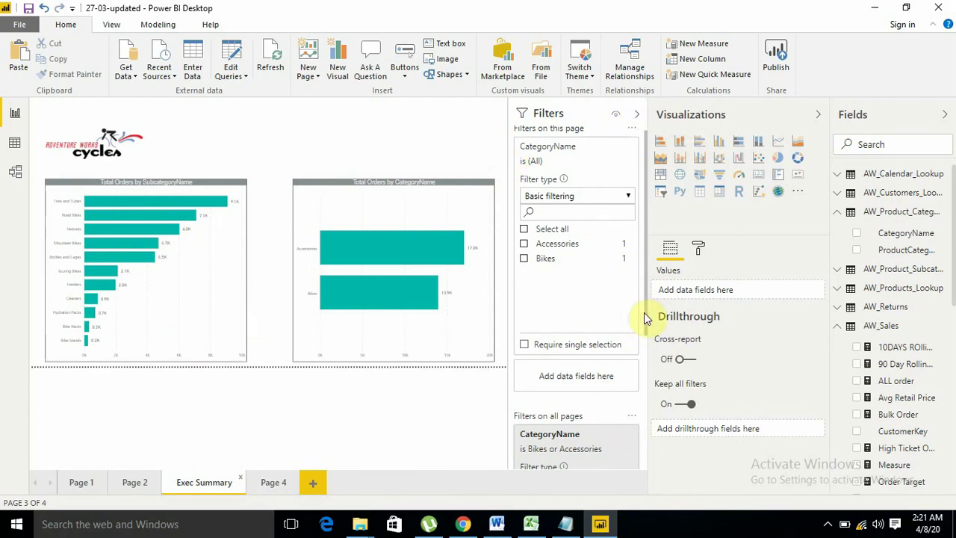
drag(645, 319, 636, 470)
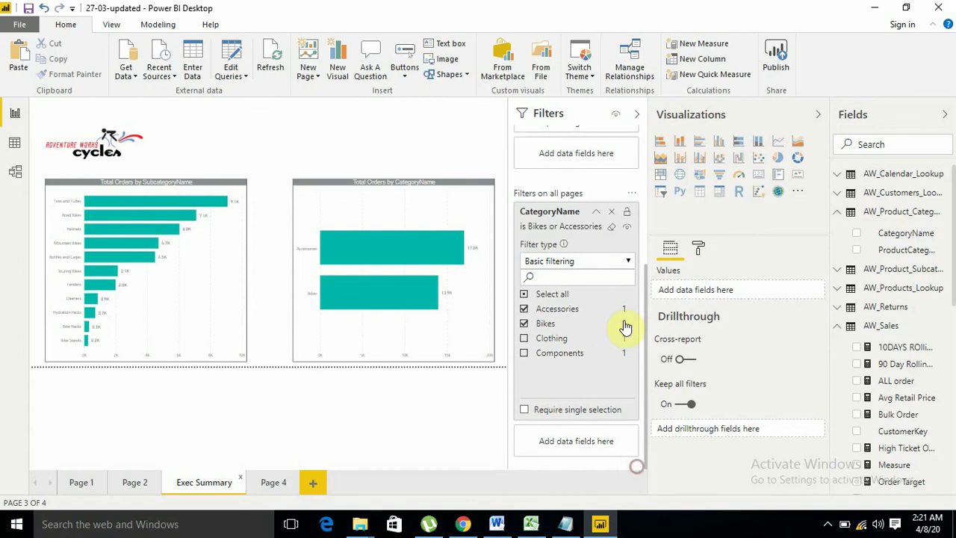
click(613, 227)
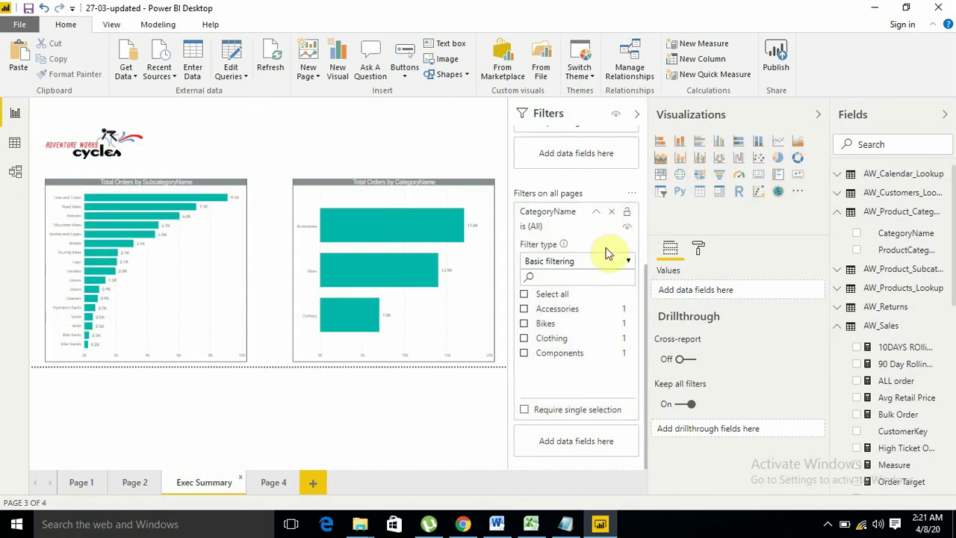
Rearrange Exec Summary by shrinking both charts, placing the category chart above the subcategory chart, and shifting the logo toward the page's upper-left corner.
click(639, 116)
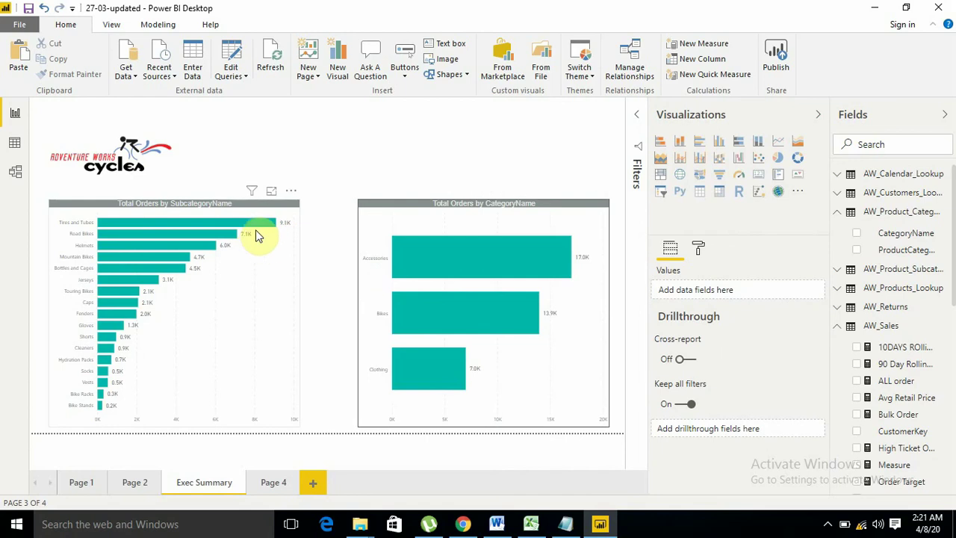
click(208, 203)
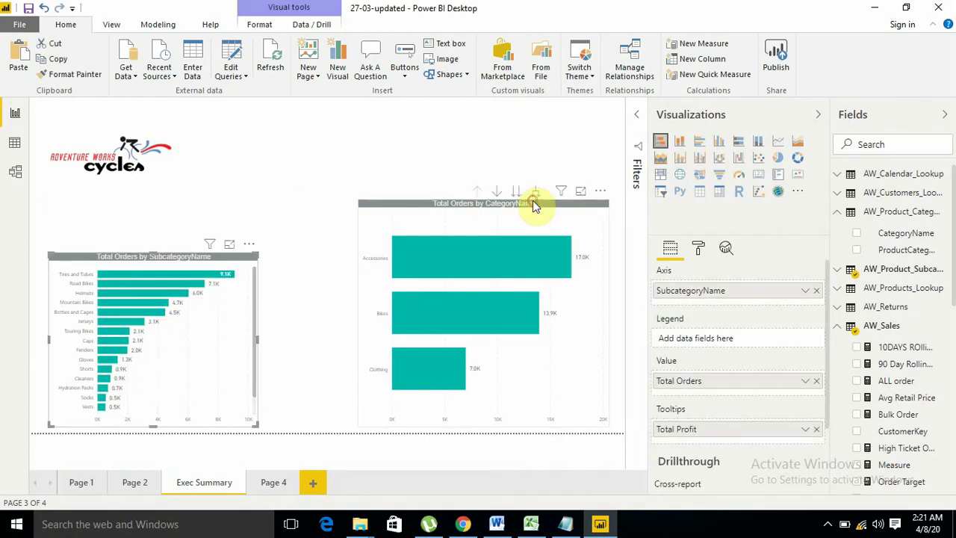
click(533, 201)
drag(484, 198, 366, 267)
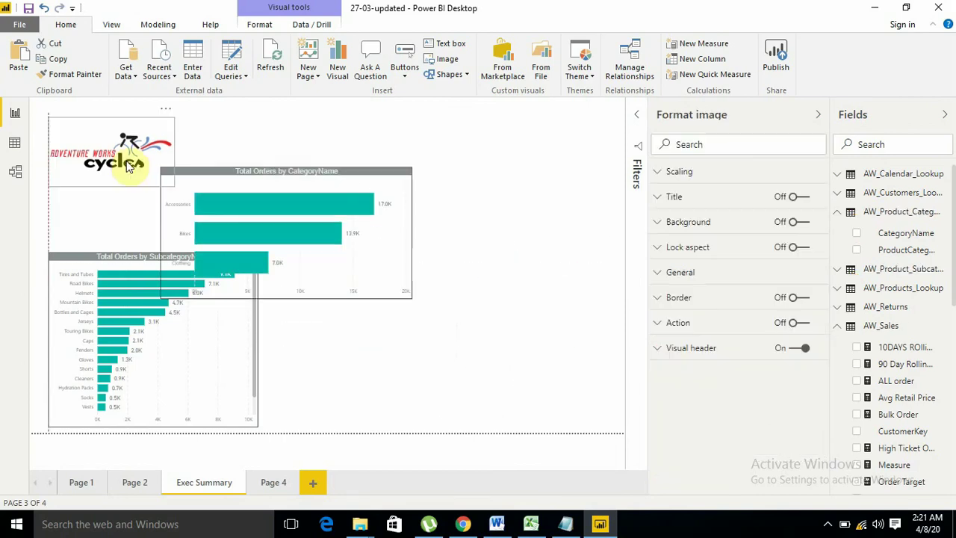
drag(130, 164, 123, 142)
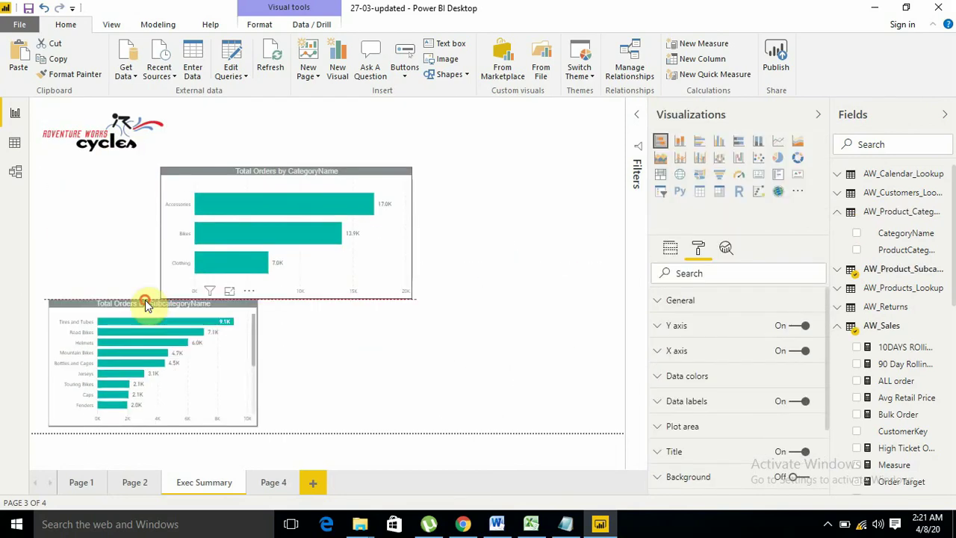
drag(146, 303, 147, 301)
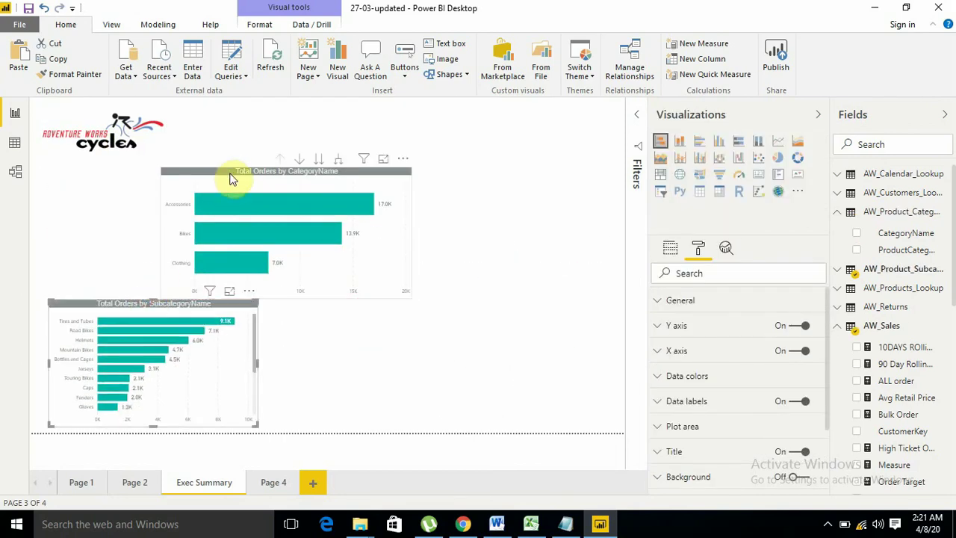